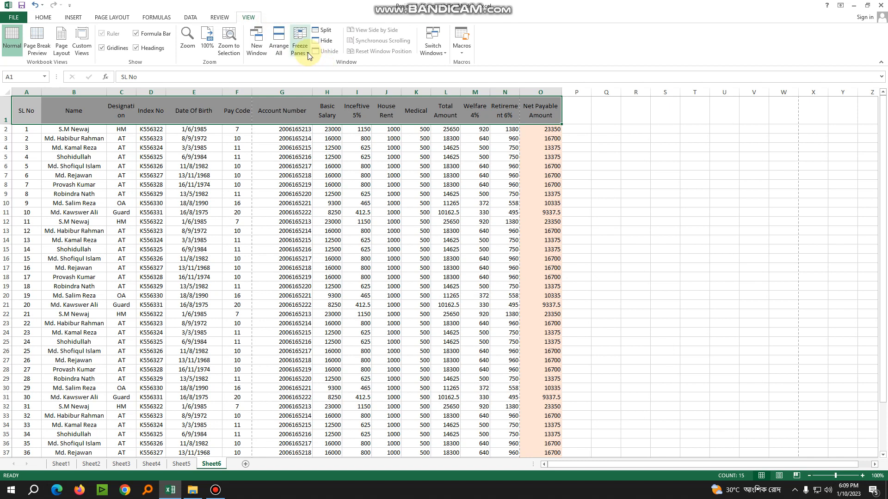
Freeze the top row of the payroll sheet so the column headings stay visible
click(306, 52)
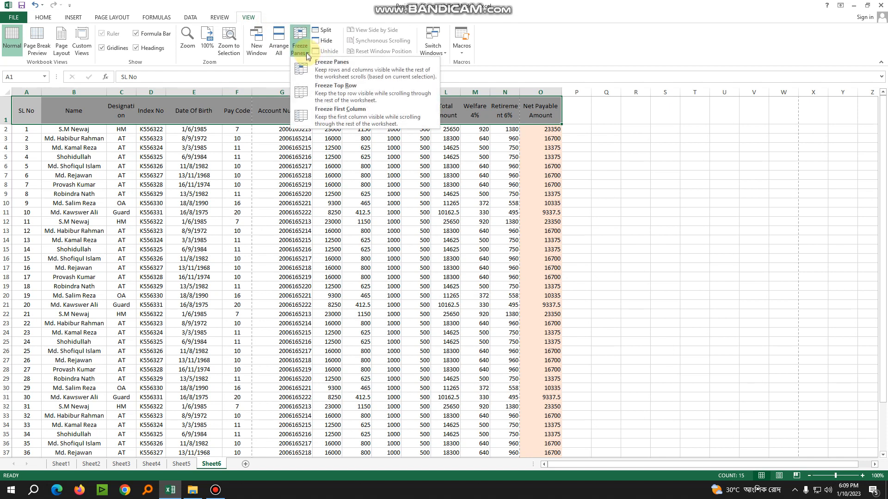
click(337, 94)
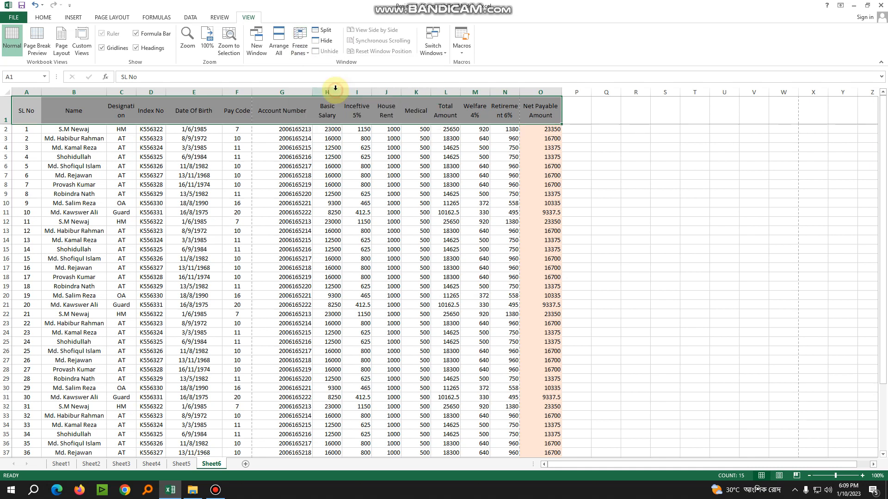
click(333, 158)
scroll(334, 158, down, 14)
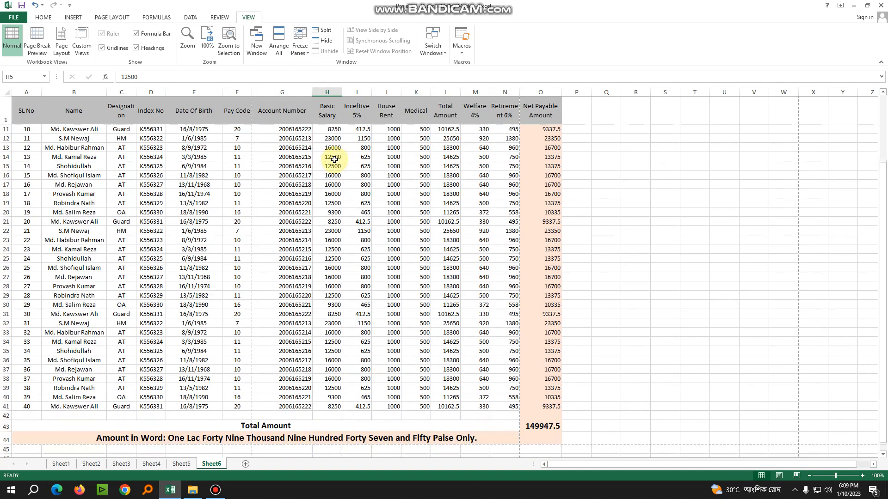
scroll(455, 191, up, 6)
Look through the payroll rows down to the total to check the frozen header row
click(455, 192)
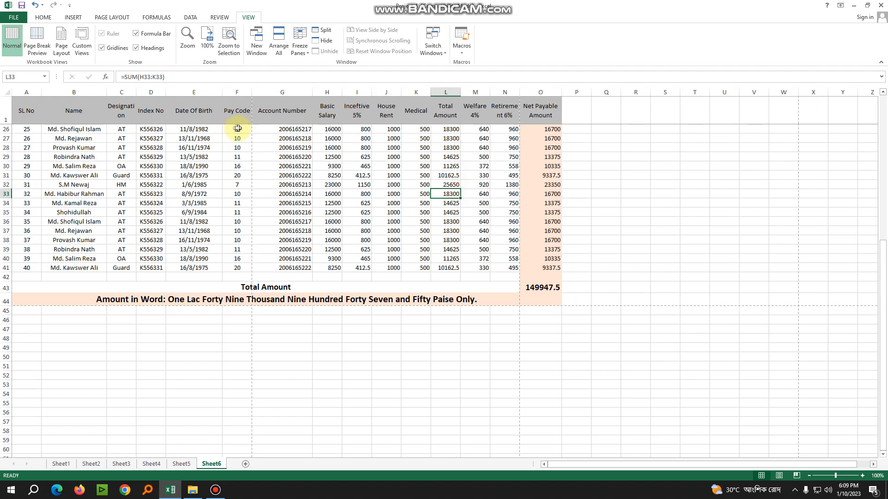
scroll(481, 171, down, 4)
scroll(481, 171, up, 12)
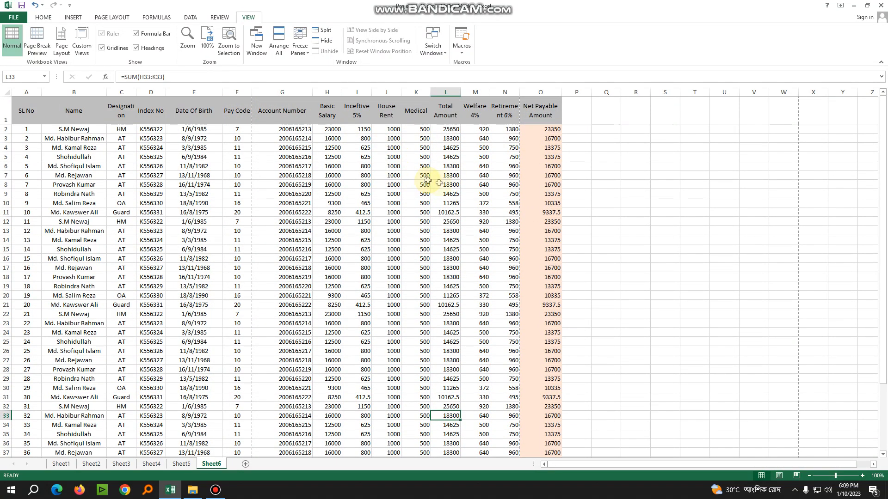
scroll(418, 181, down, 13)
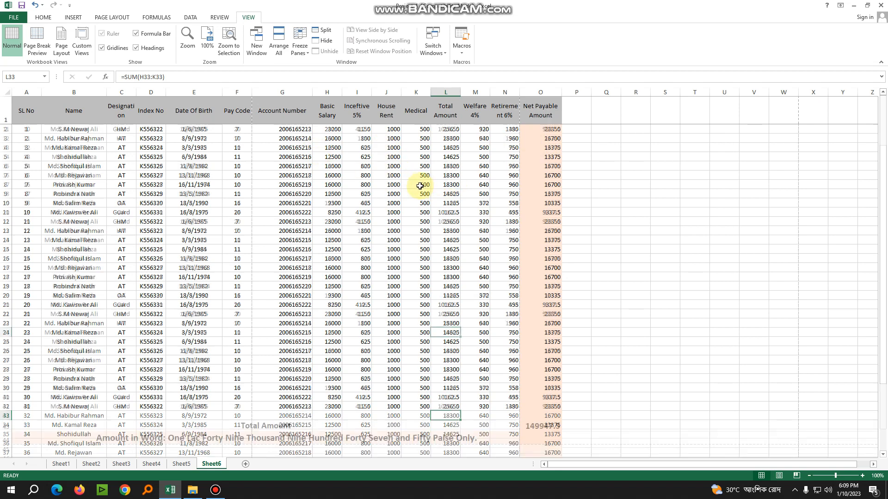
scroll(363, 163, up, 8)
scroll(397, 134, up, 5)
scroll(390, 188, down, 10)
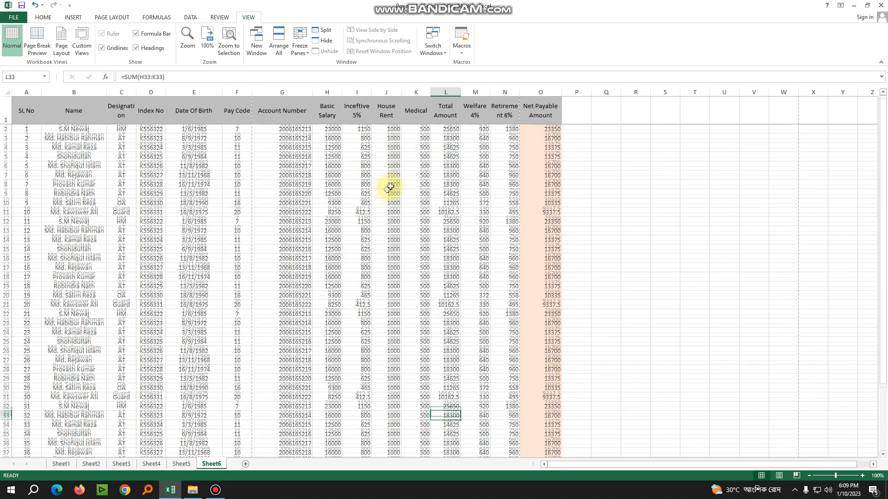
scroll(417, 193, up, 6)
scroll(453, 194, up, 4)
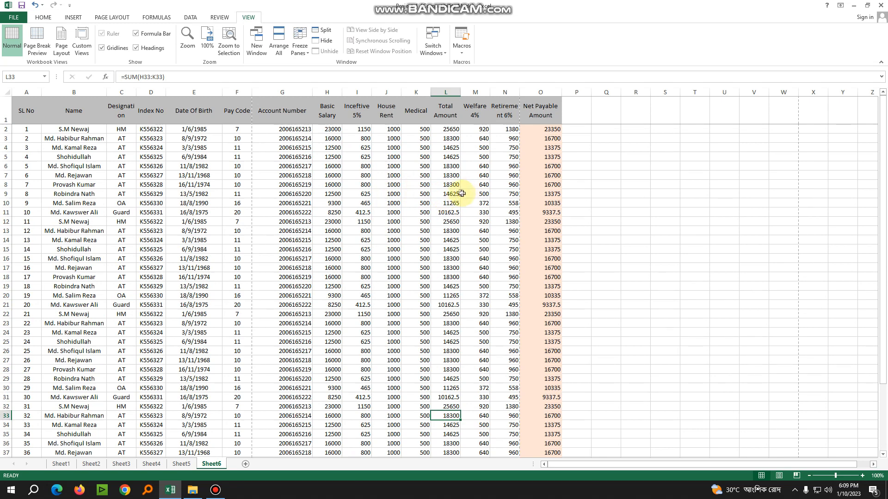
Enlarge the sheet and examine the formulas in the Net Payable Amount and Total Amount columns
click(513, 138)
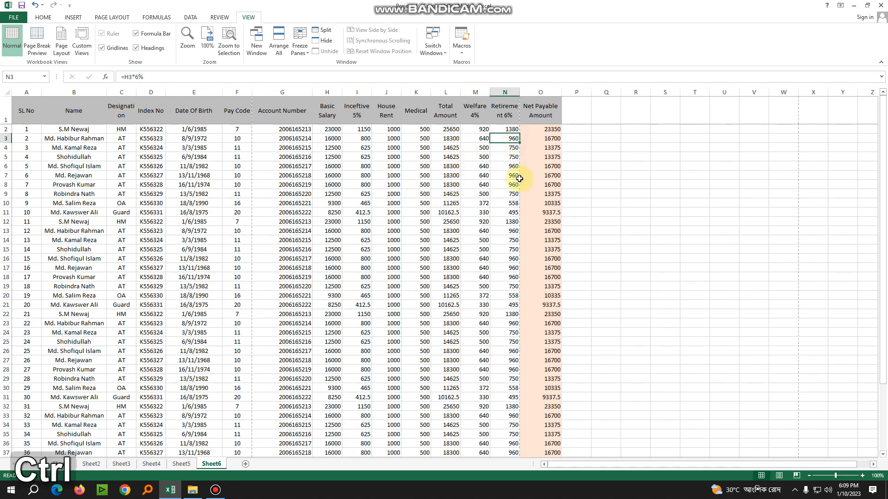
scroll(513, 138, up, 5)
scroll(593, 194, down, 1)
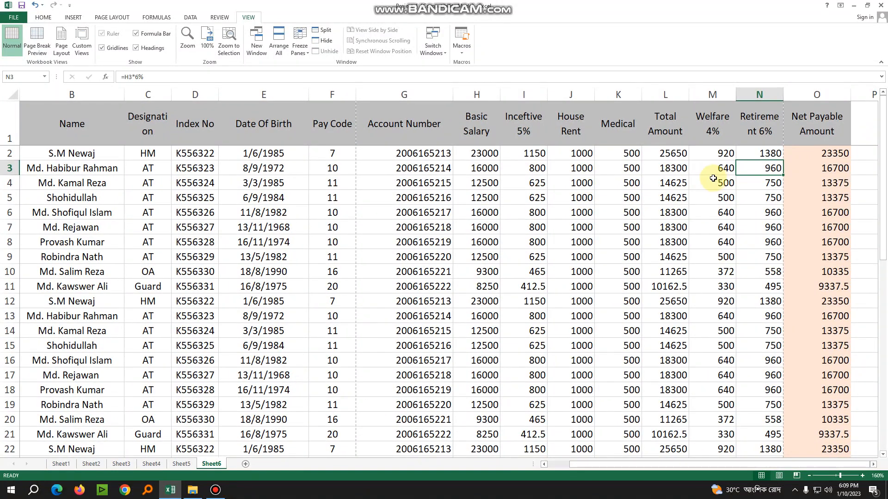
click(827, 169)
key(Down)
key(Down)
key(Down)
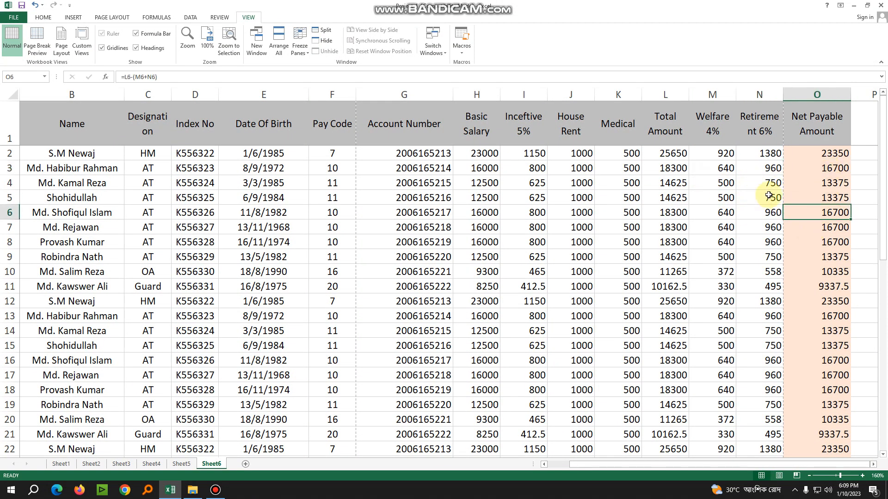
key(Up)
key(Up)
key(Left)
key(Left)
key(Left)
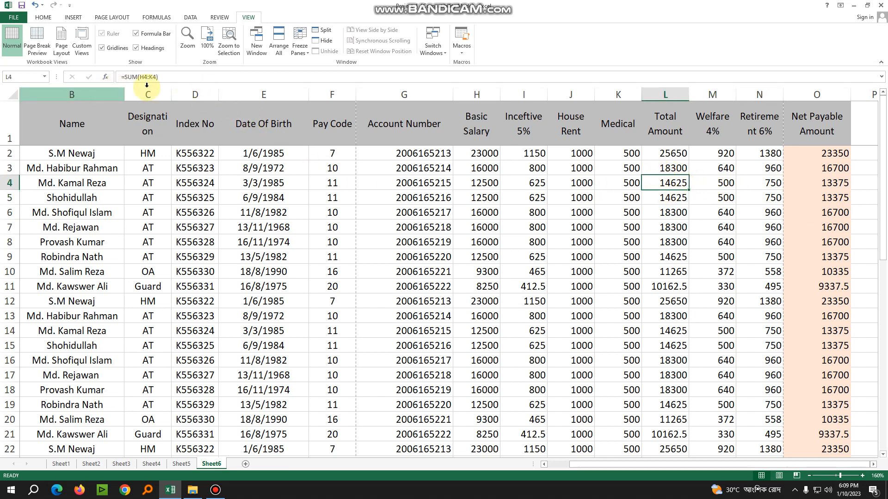
Examine the cell contents down the Basic Salary column, from H4 to H13
key(Left)
key(Left)
key(Left)
key(Left)
key(Down)
key(Down)
key(Down)
key(Down)
key(Down)
key(Down)
key(Down)
key(Down)
key(Down)
Copy the Basic Salary values in H5:H15 and paste them into the empty area starting at S7
scroll(508, 271, down, 1)
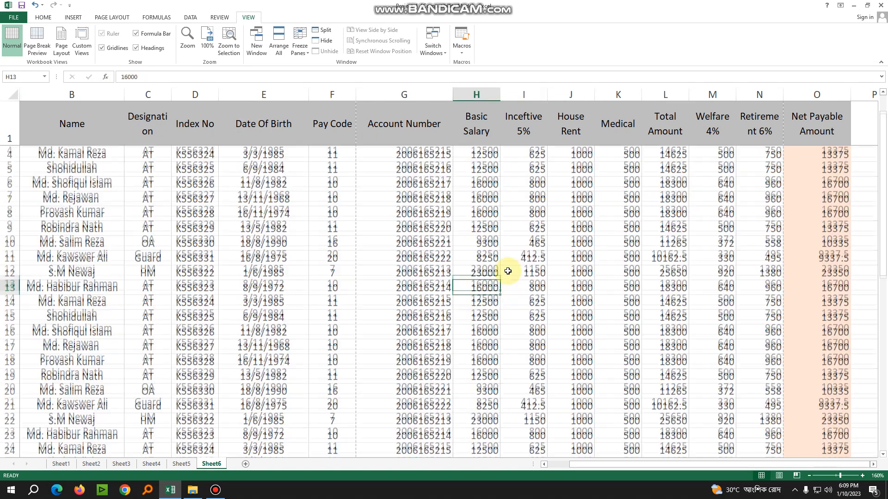
ctrl+scroll(508, 271, down, 3)
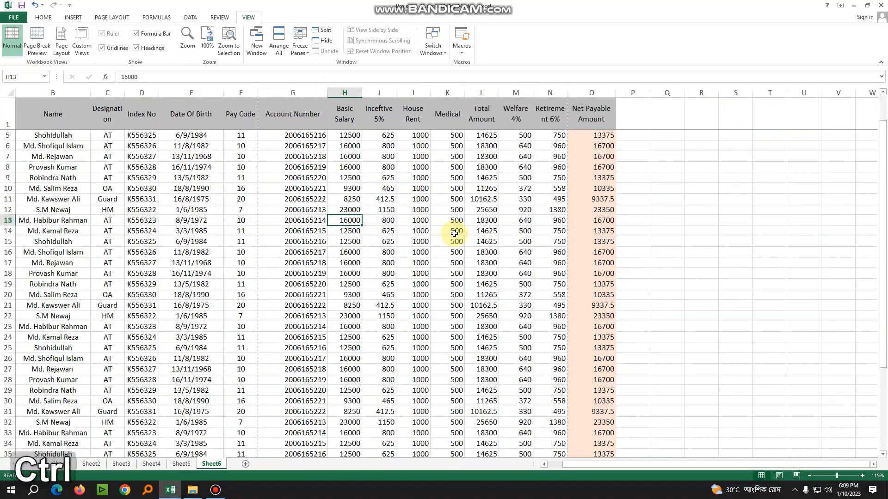
drag(345, 135, 358, 241)
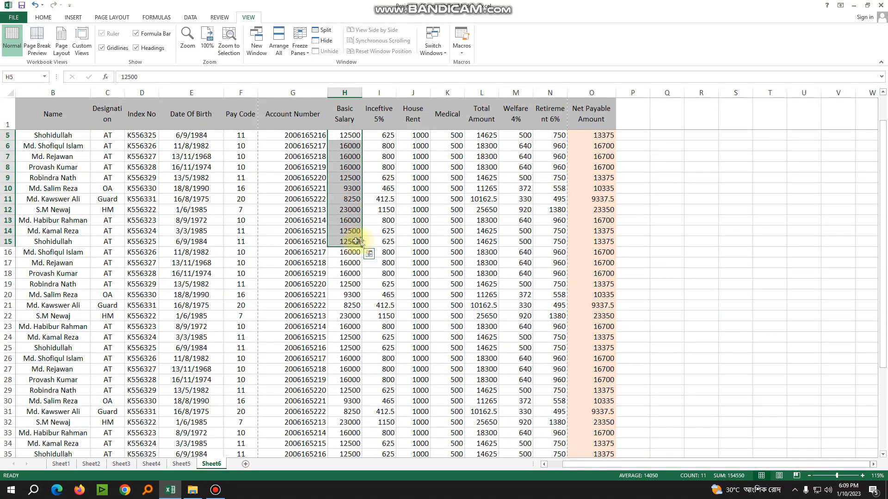
key(ctrl)
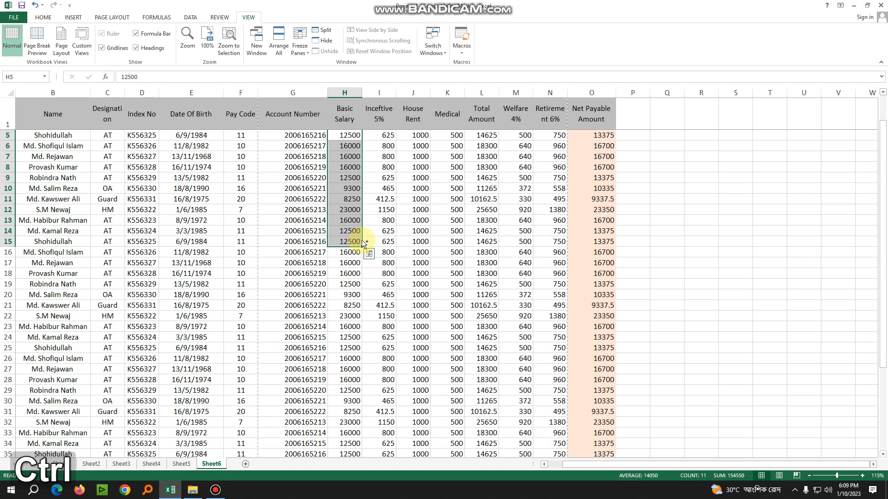
key(ctrl+c)
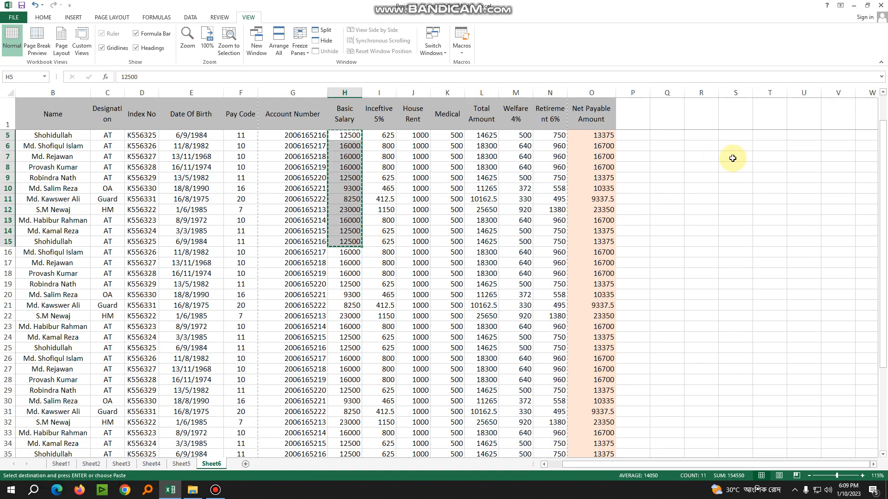
click(732, 159)
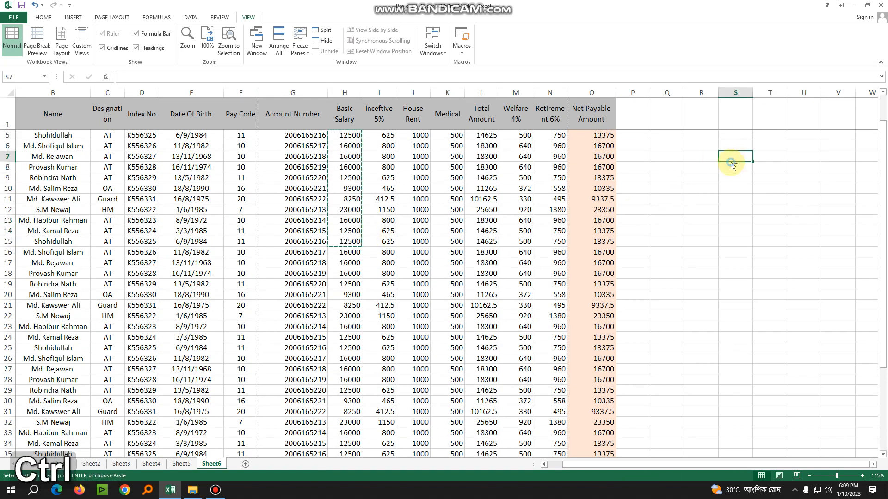
key(ctrl+v)
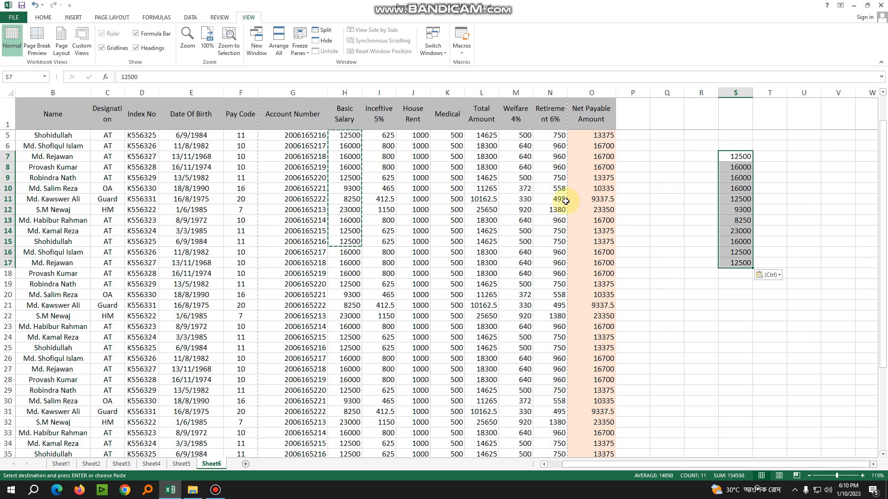
key(Escape)
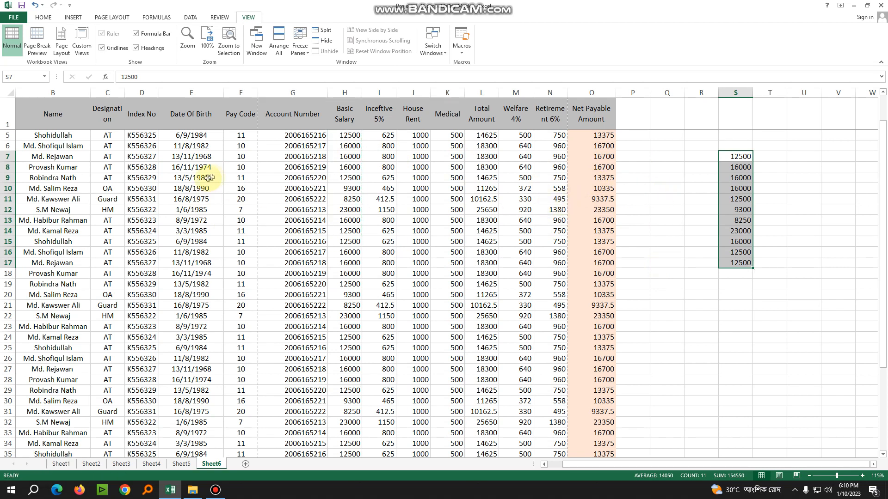
drag(343, 139, 344, 209)
click(413, 209)
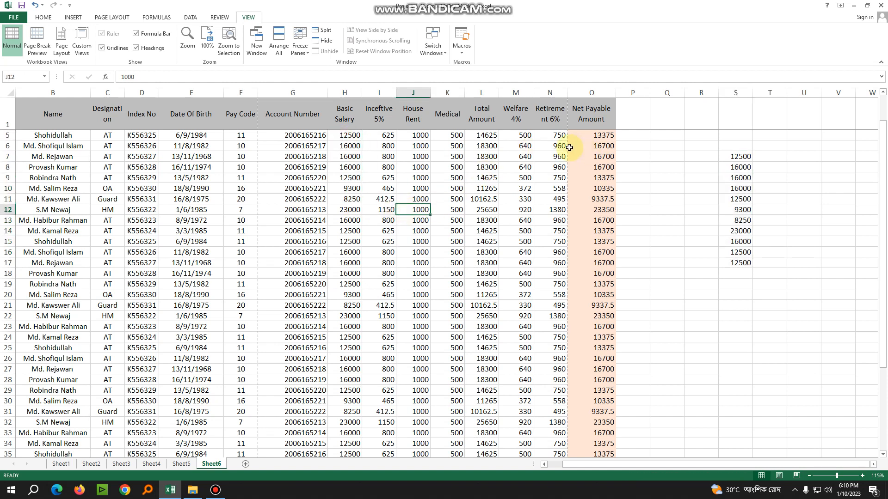
Try a regular paste of the Net Payable Amount cells O5:O14 at T19, and undo it
drag(593, 137, 591, 233)
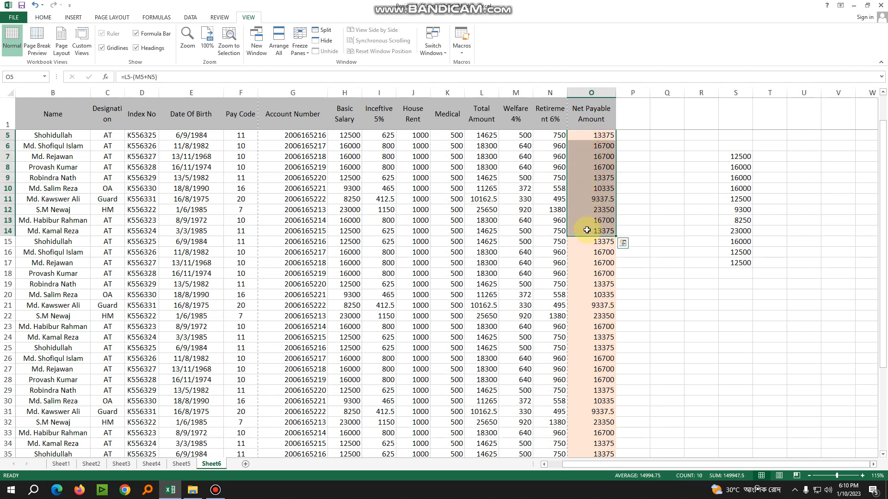
key(ctrl+c)
scroll(587, 222, up, 1)
scroll(601, 217, down, 1)
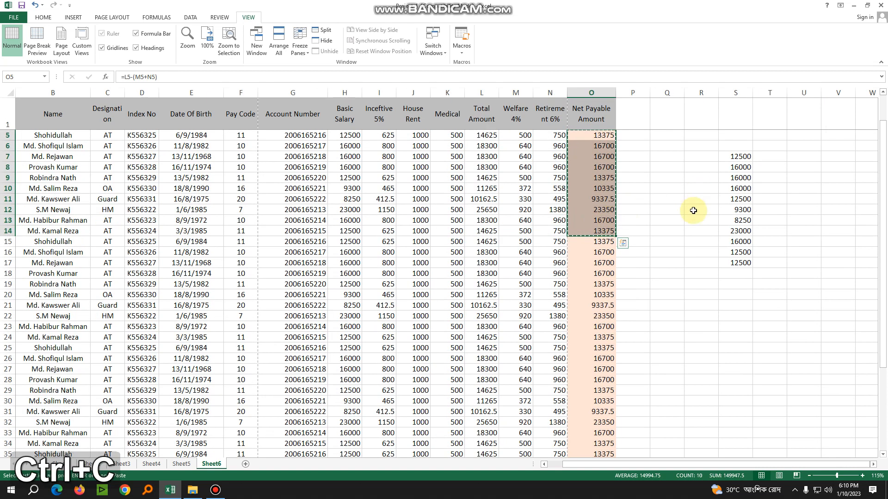
click(774, 286)
key(ctrl+v)
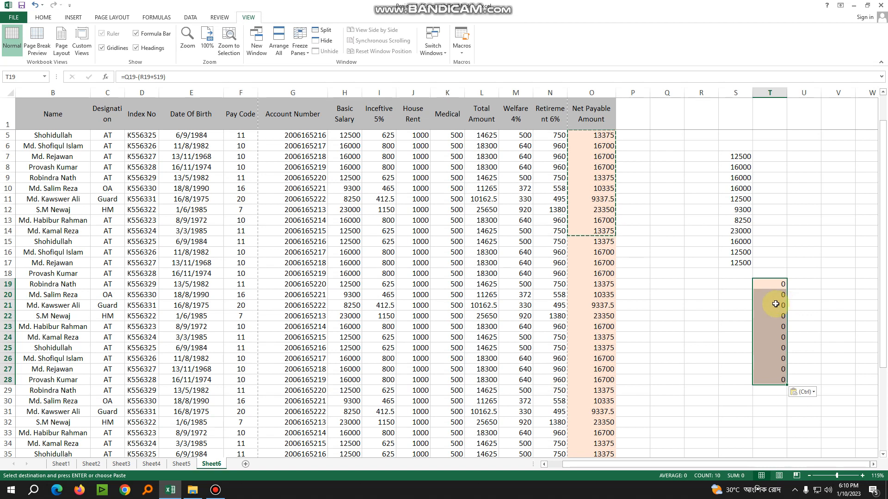
key(Escape)
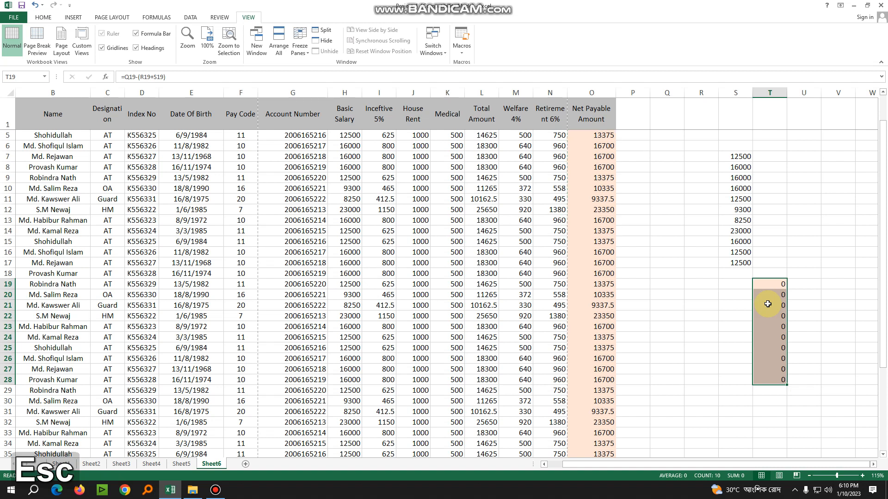
key(ctrl+z)
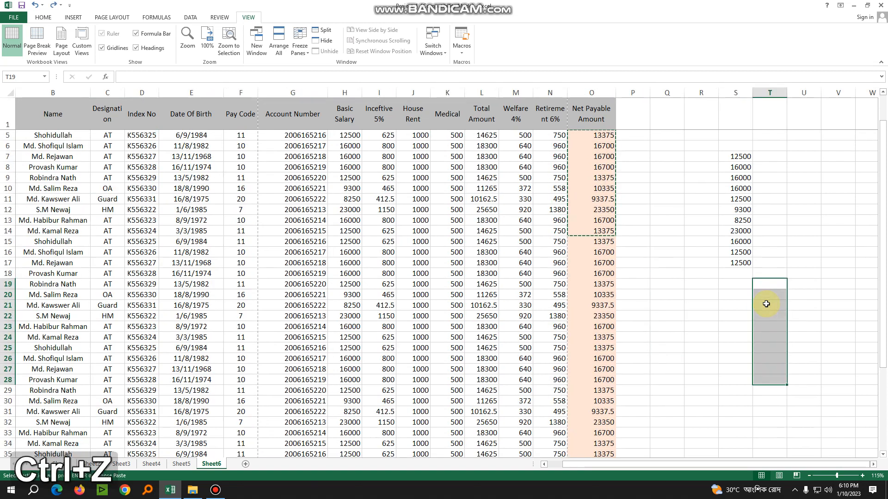
Delete the pasted Basic Salary copy in S7:S17 and cancel the pending copy selection
click(701, 201)
drag(737, 157, 743, 268)
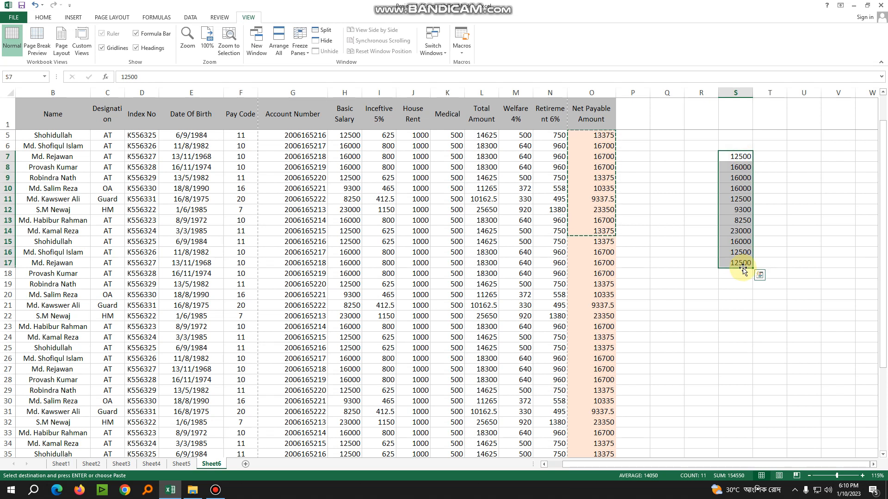
key(Delete)
key(Escape)
click(667, 231)
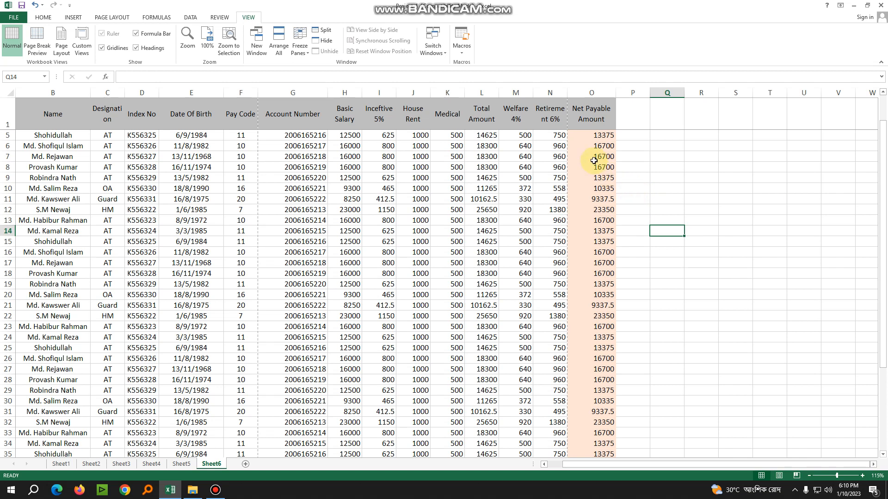
Copy the Net Payable Amount cells O2:O17 and paste only their values at R4 using Paste Special
scroll(594, 160, up, 1)
drag(599, 138, 610, 298)
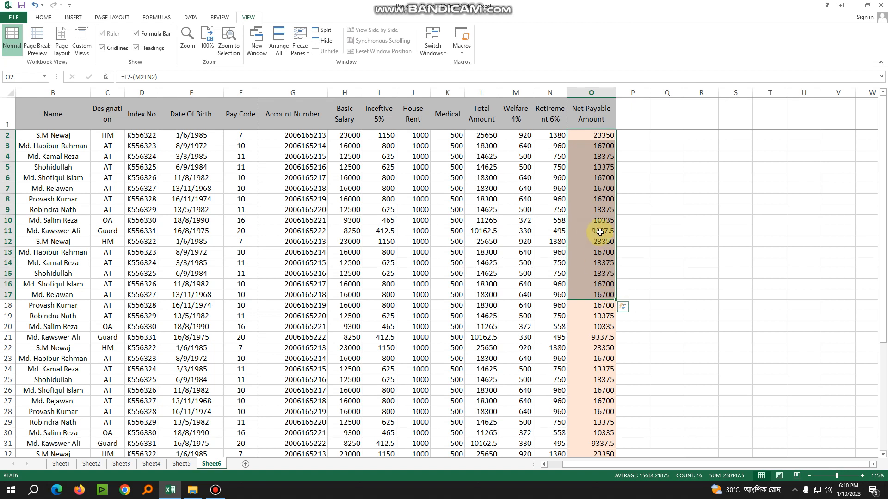
key(ctrl+c)
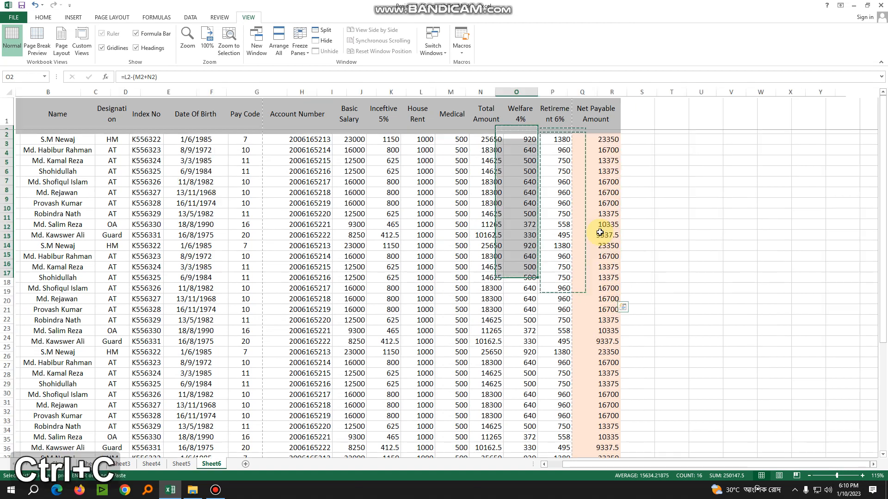
click(702, 157)
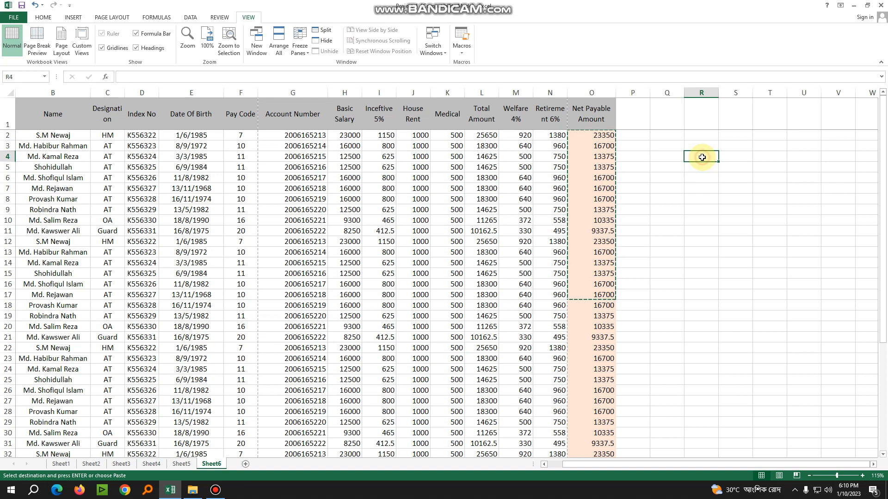
right_click(702, 157)
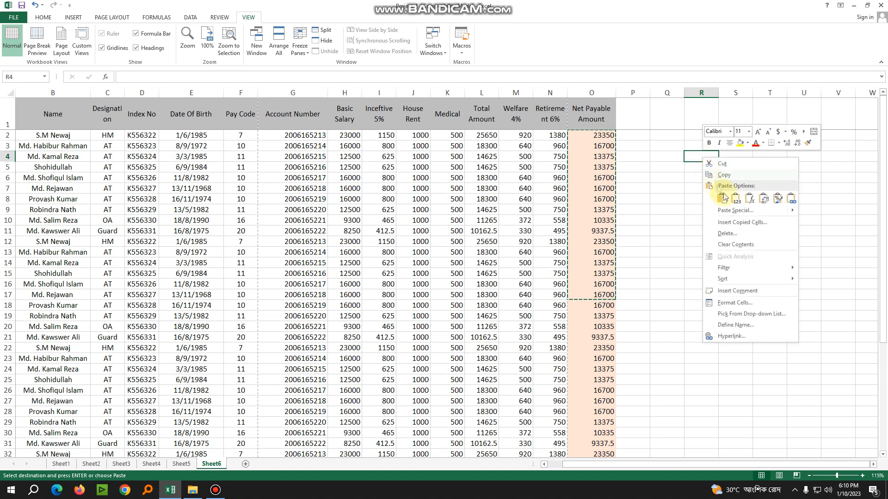
click(746, 212)
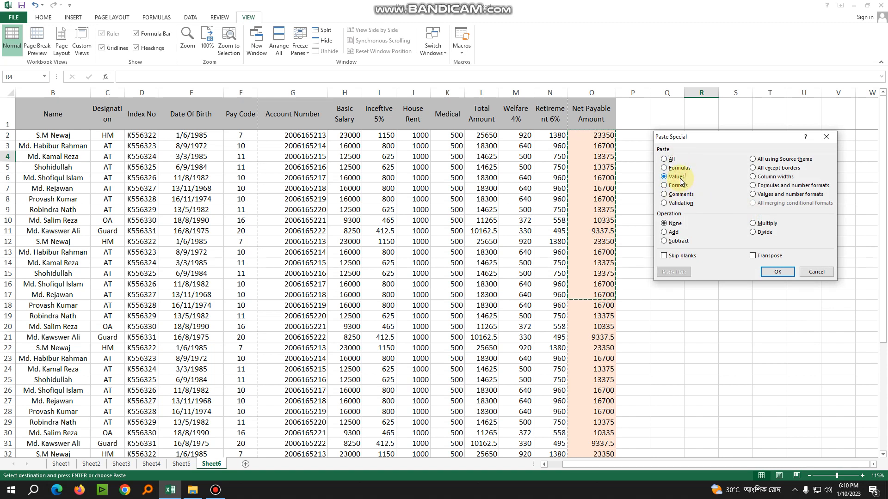
click(777, 273)
click(769, 252)
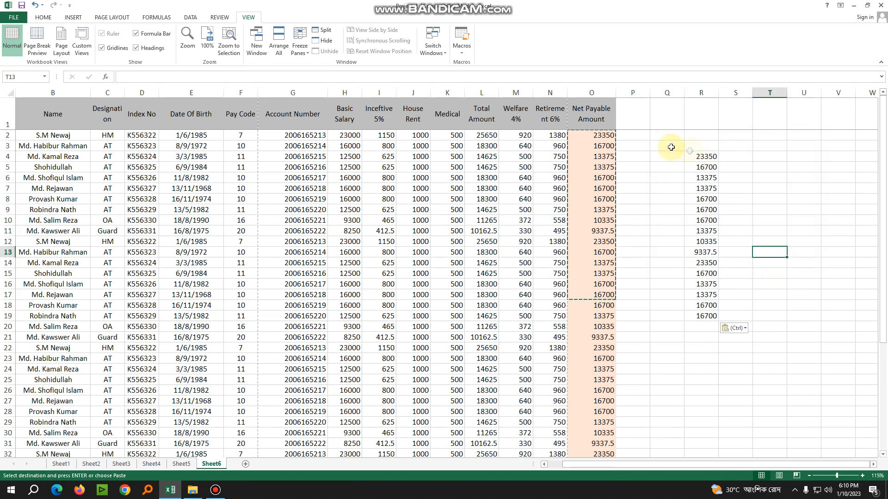
key(Escape)
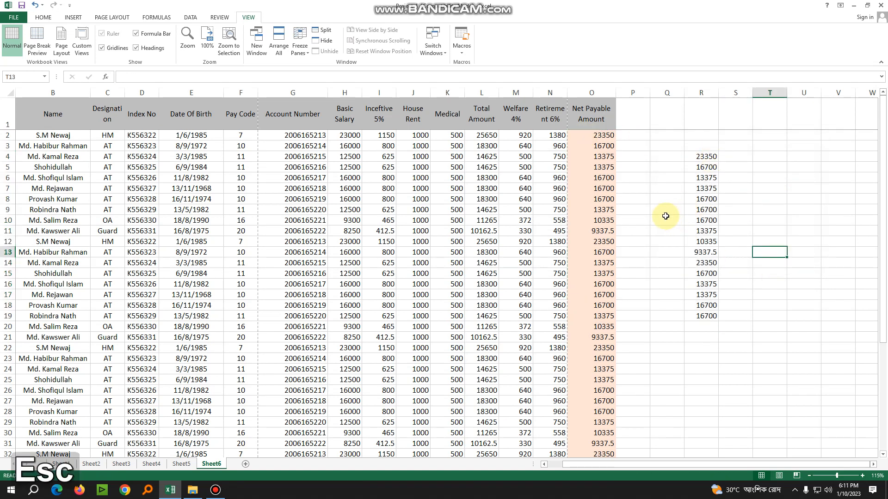
Inspect the formulas behind the Net Payable Amount cells O2 and O8, cancelling any accidental edit
click(666, 220)
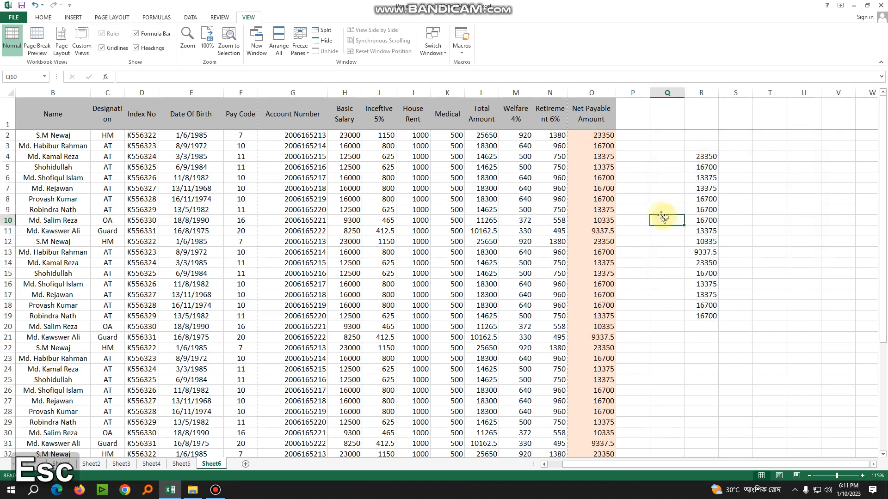
click(603, 136)
drag(176, 78, 119, 79)
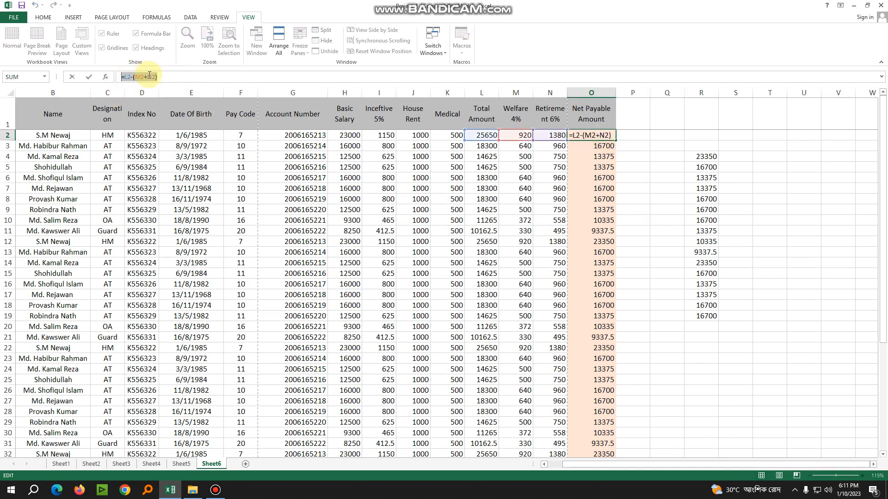
click(599, 176)
click(602, 209)
click(605, 230)
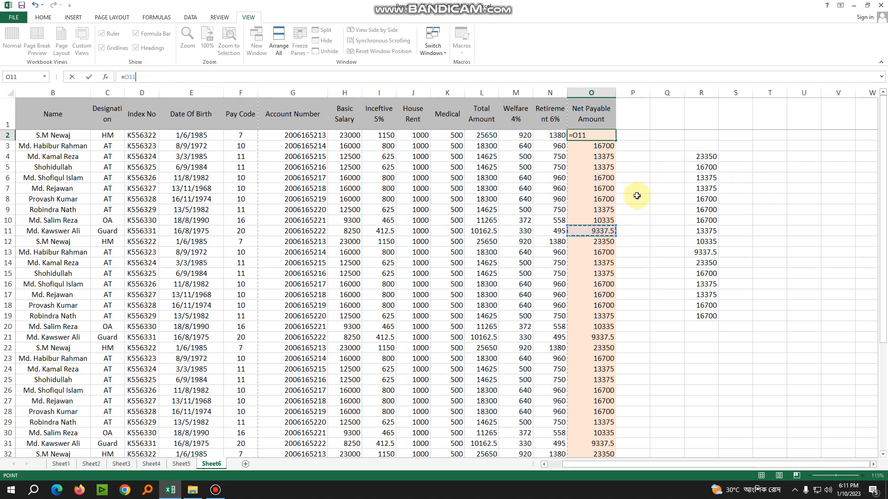
key(Escape)
click(604, 199)
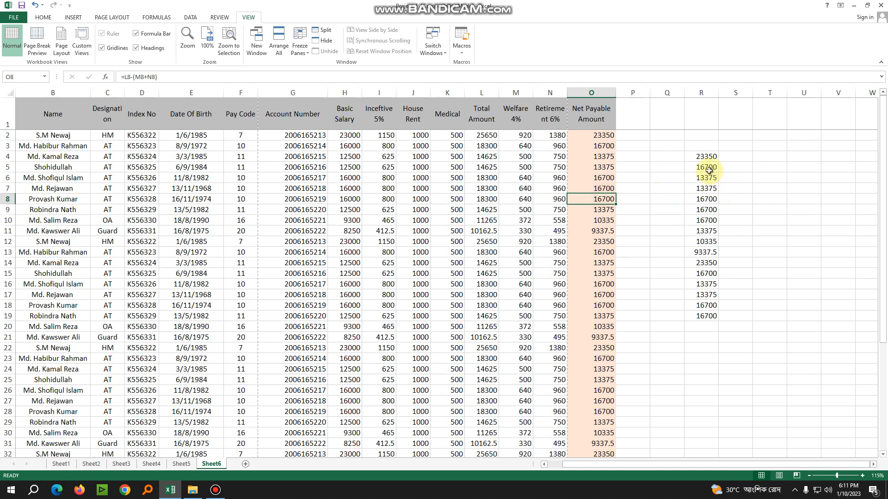
Check whether the pasted amounts in R4:R19 contain plain values or formulas
click(705, 157)
drag(705, 167, 707, 241)
click(704, 157)
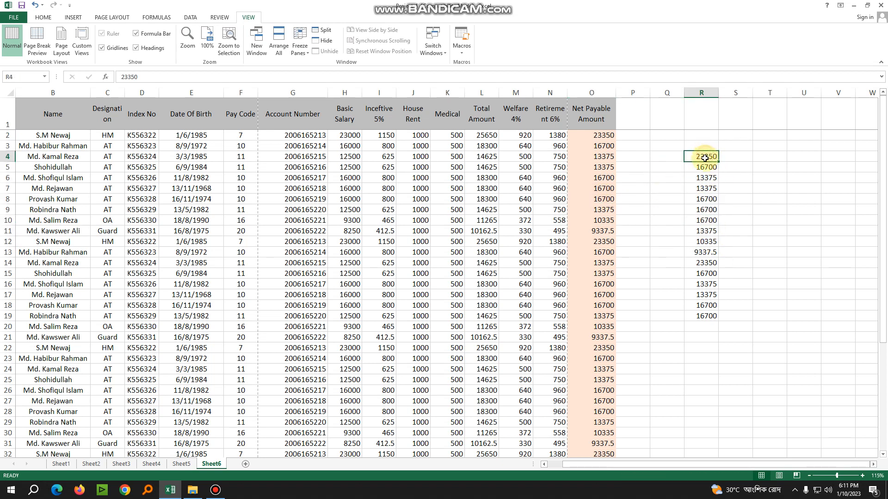
drag(704, 157, 708, 318)
click(740, 239)
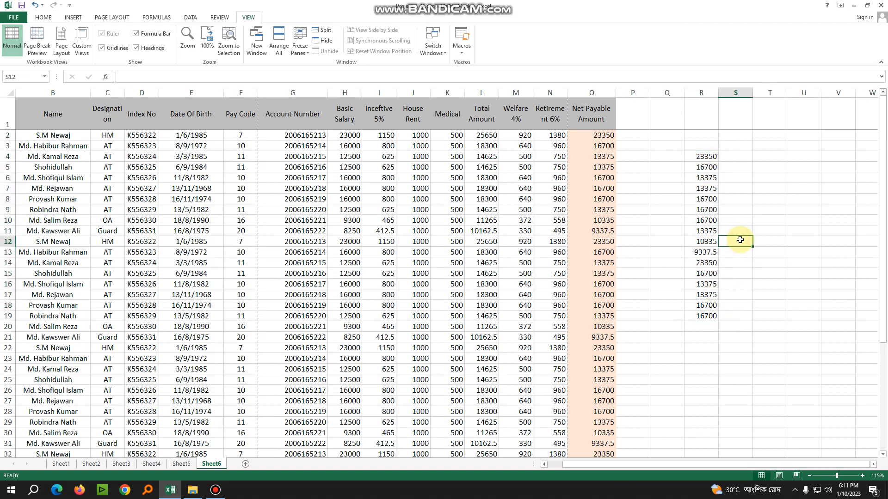
drag(706, 158, 708, 304)
click(768, 262)
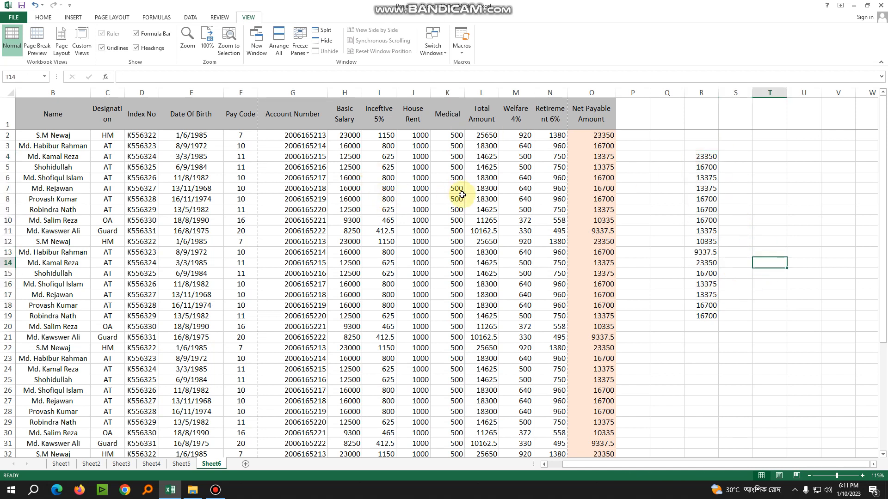
Copy the payroll cells I4:O17 and paste only their values at R24 using Paste Special
drag(377, 155, 590, 295)
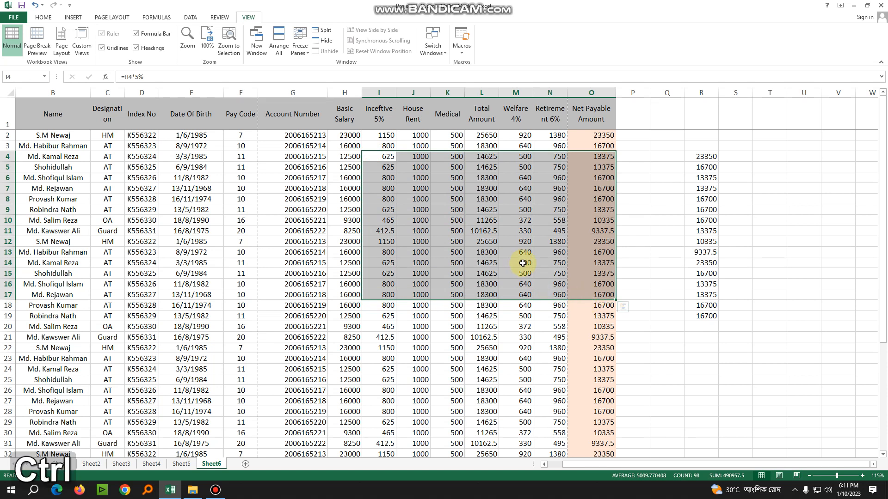
key(ctrl+c)
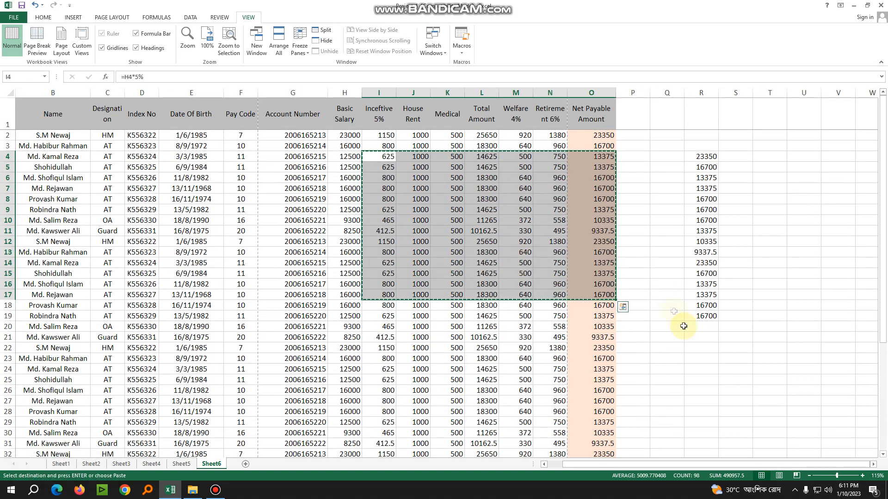
click(696, 372)
right_click(698, 369)
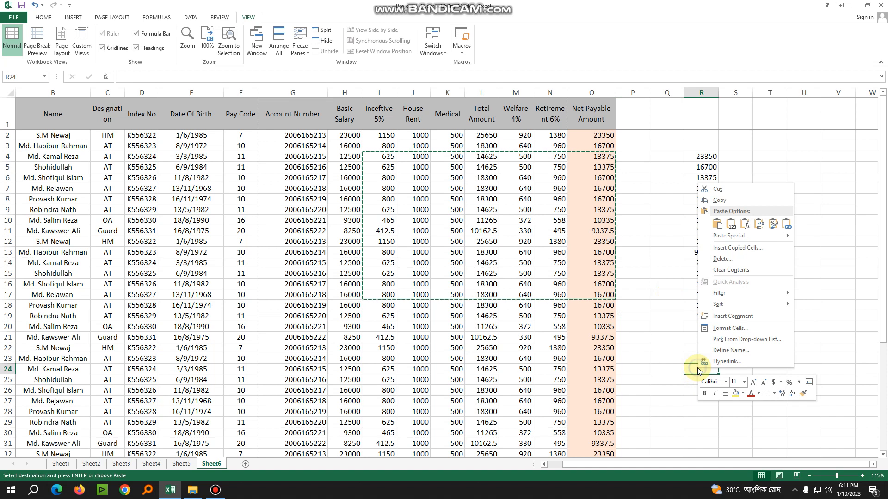
click(738, 238)
click(666, 201)
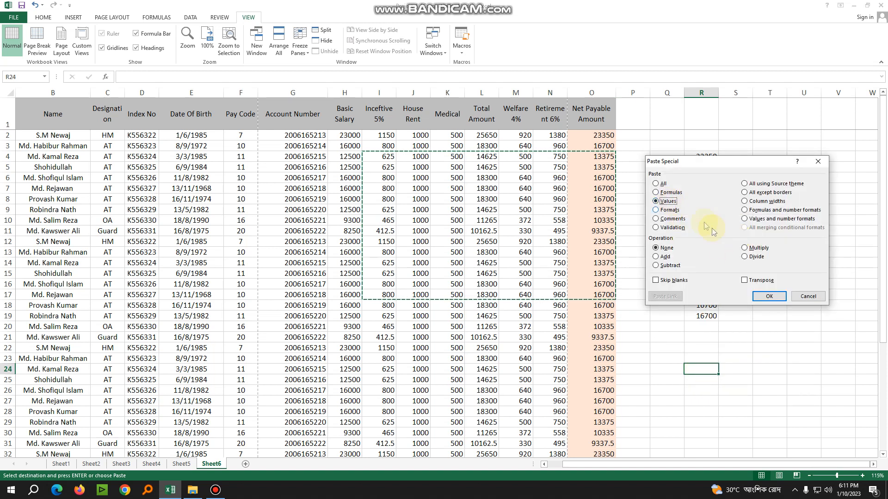
click(770, 296)
scroll(754, 306, down, 4)
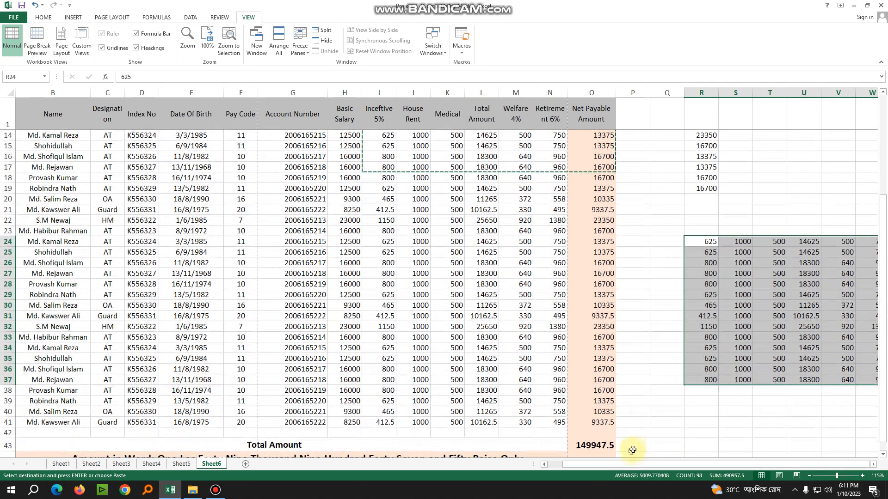
key(Escape)
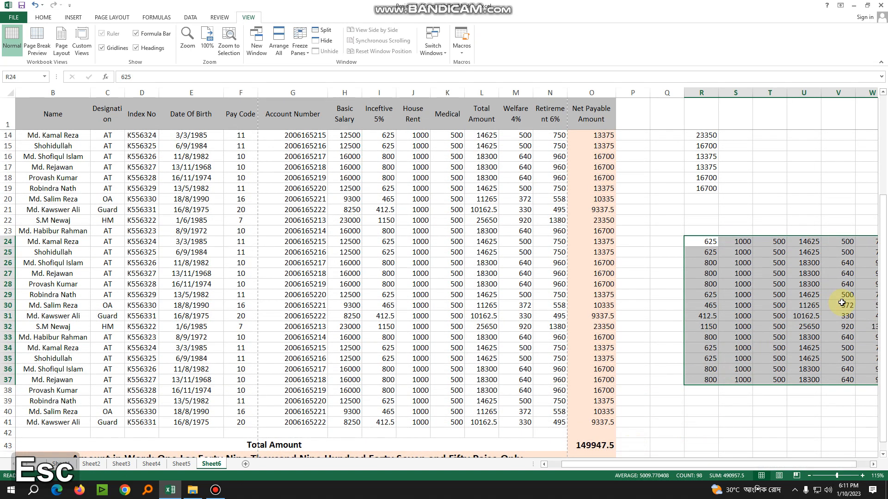
click(666, 262)
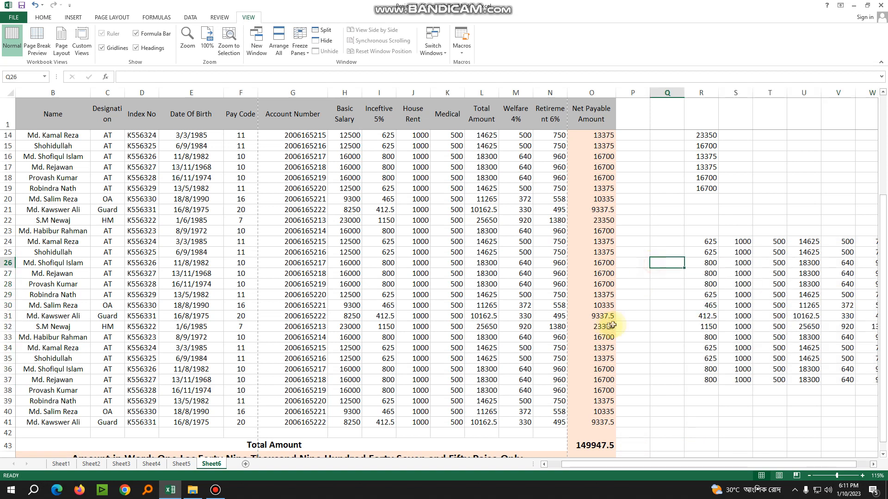
Add filters to the payroll header cells B1:O1
scroll(476, 256, up, 4)
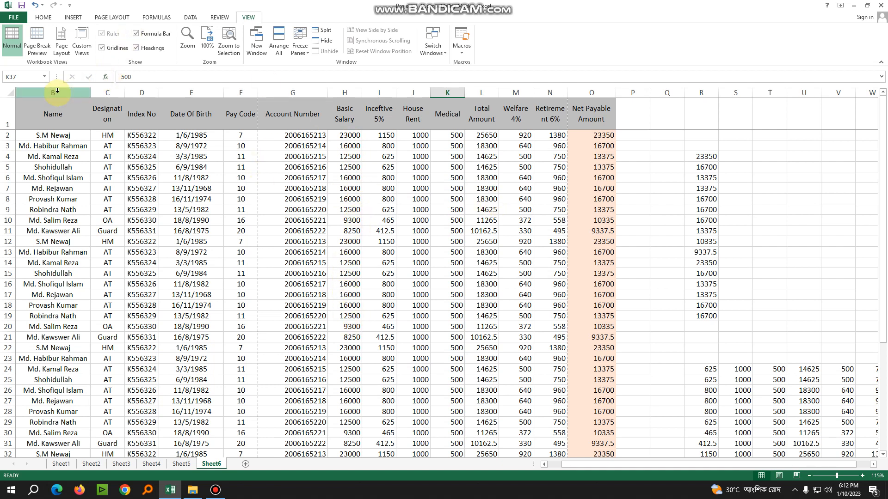
click(8, 114)
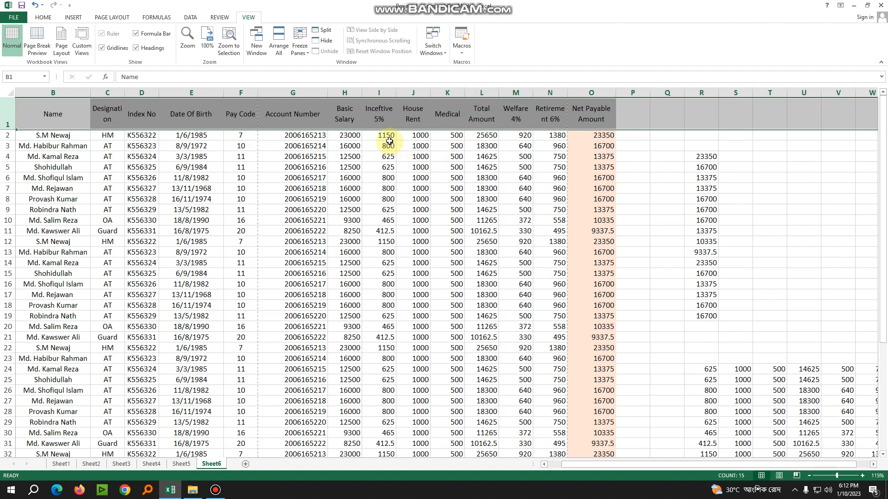
click(190, 17)
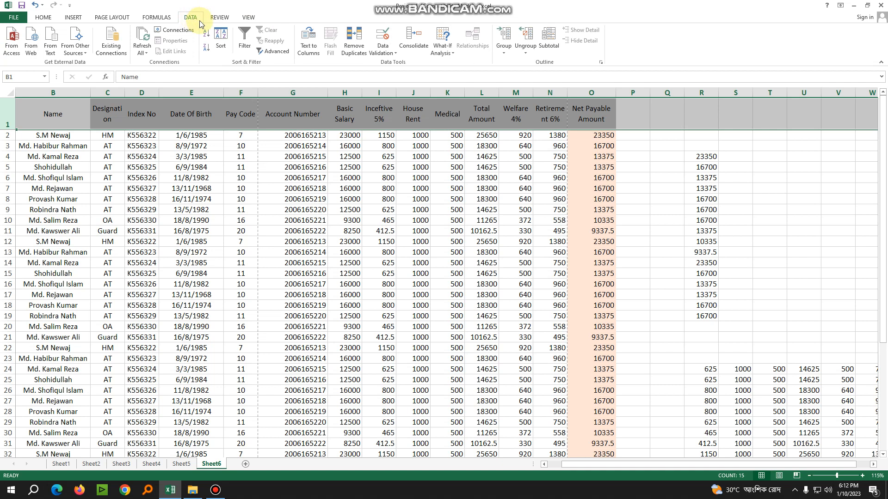
click(94, 118)
drag(51, 111, 578, 113)
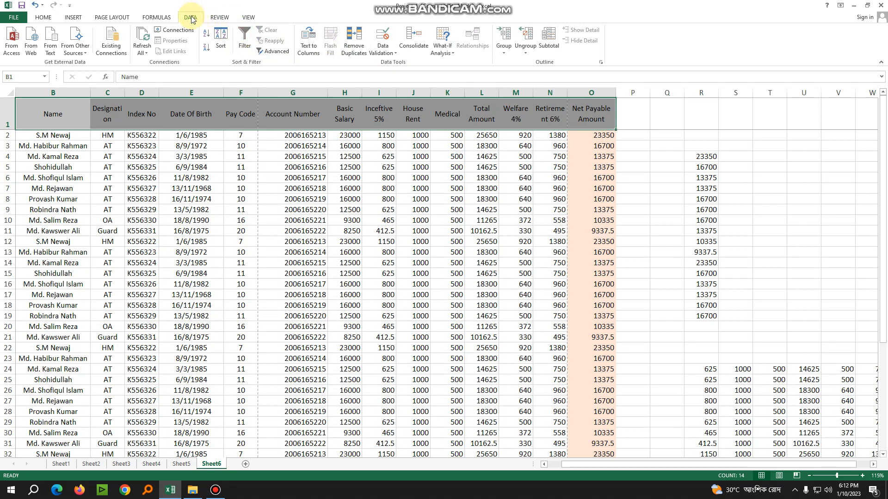
click(242, 37)
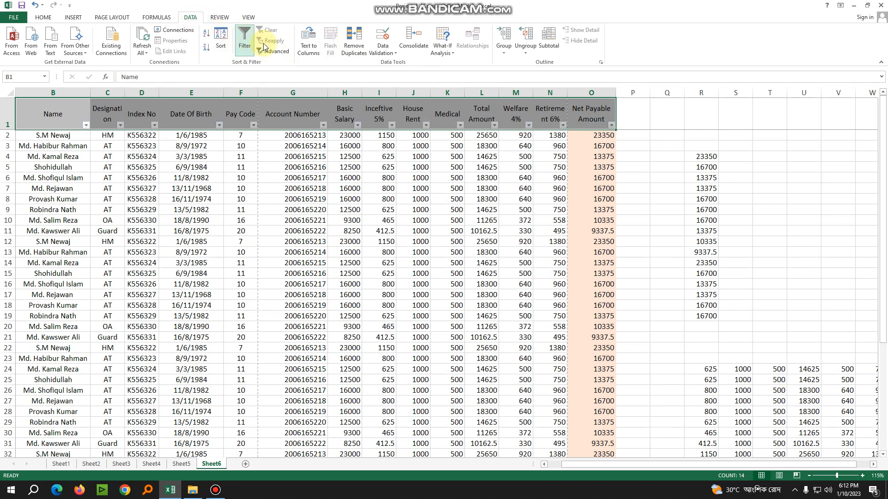
Filter the Basic Salary column to show only rows with the value 16000
click(352, 138)
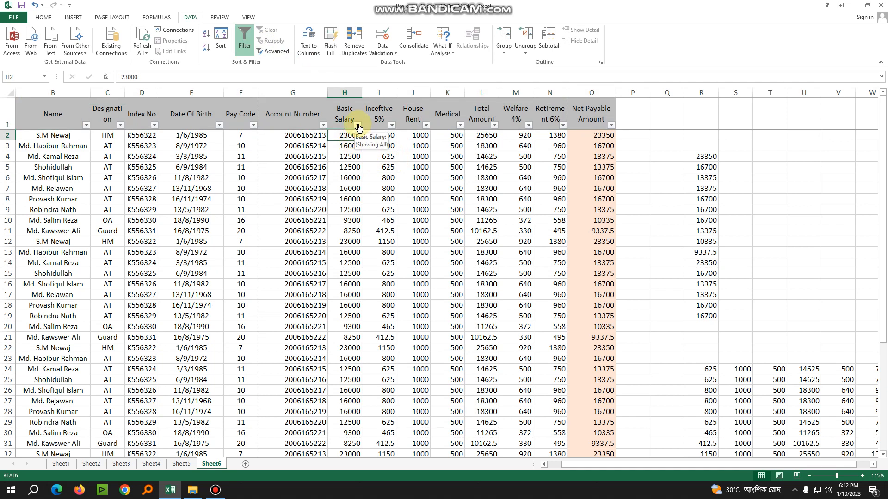
click(357, 125)
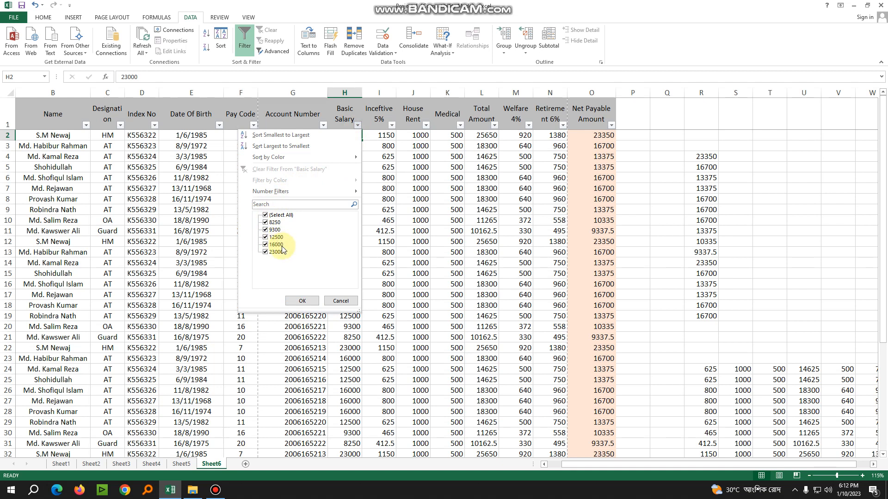
click(266, 253)
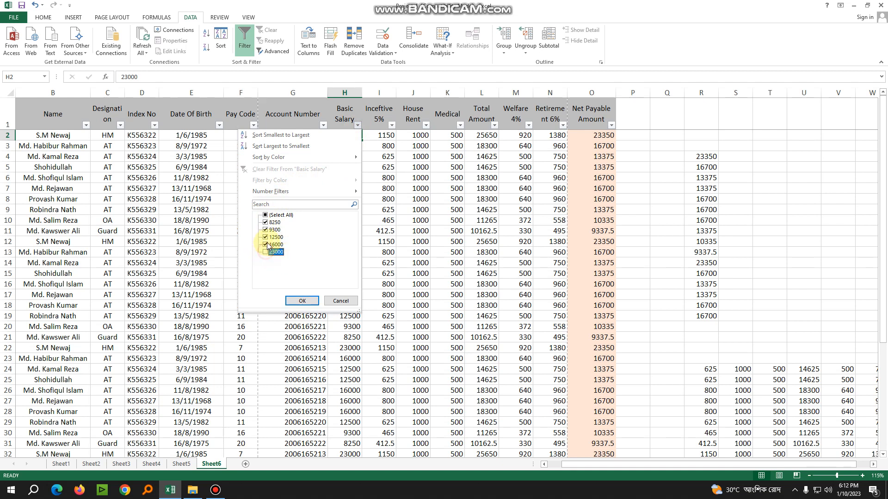
click(265, 223)
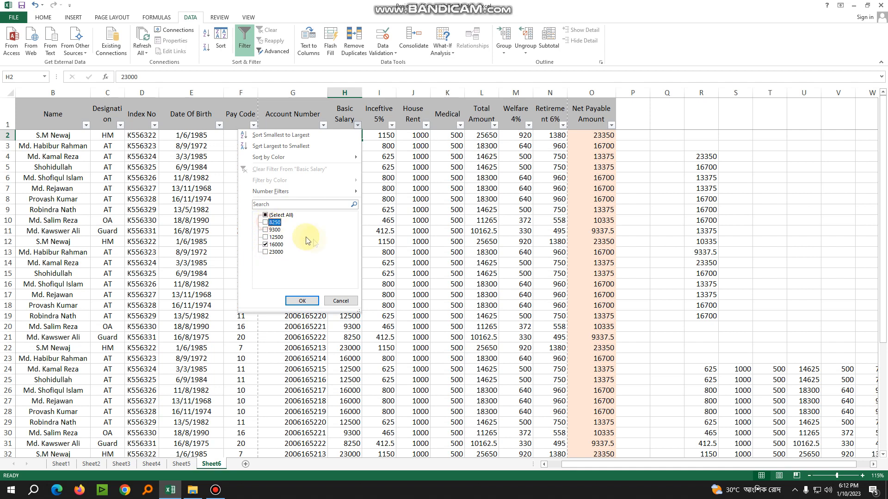
click(305, 303)
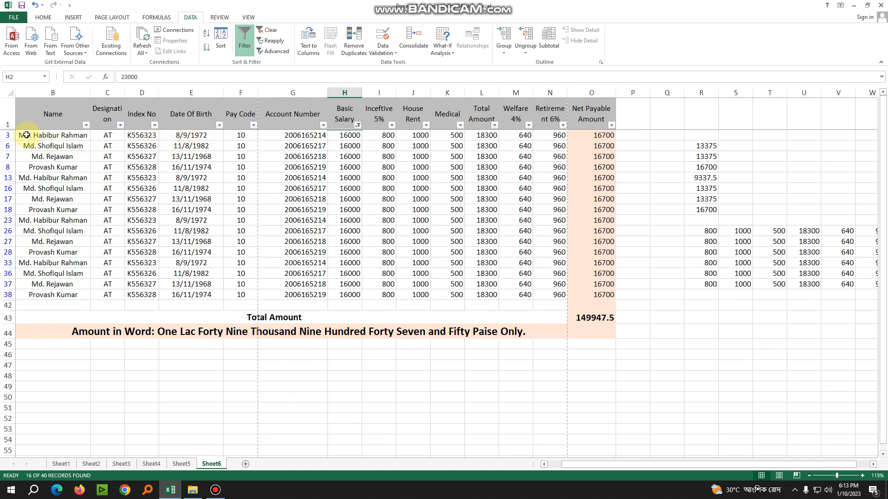
Copy the filtered payroll rows in B3:O38 and paste only their values at R45 using Paste Special
drag(26, 135, 574, 294)
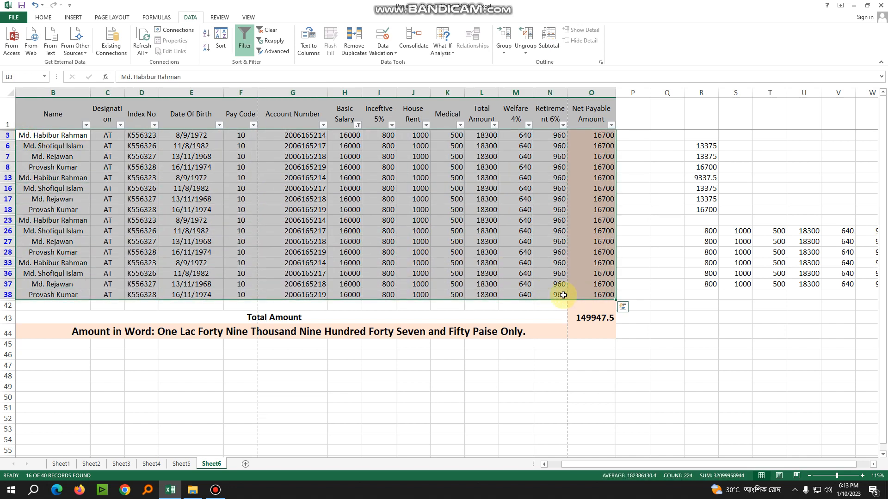
key(ctrl+c)
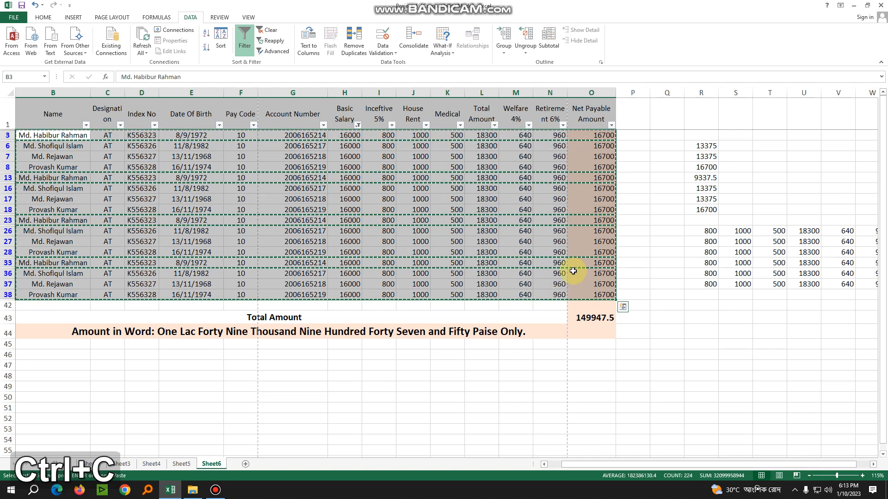
click(698, 345)
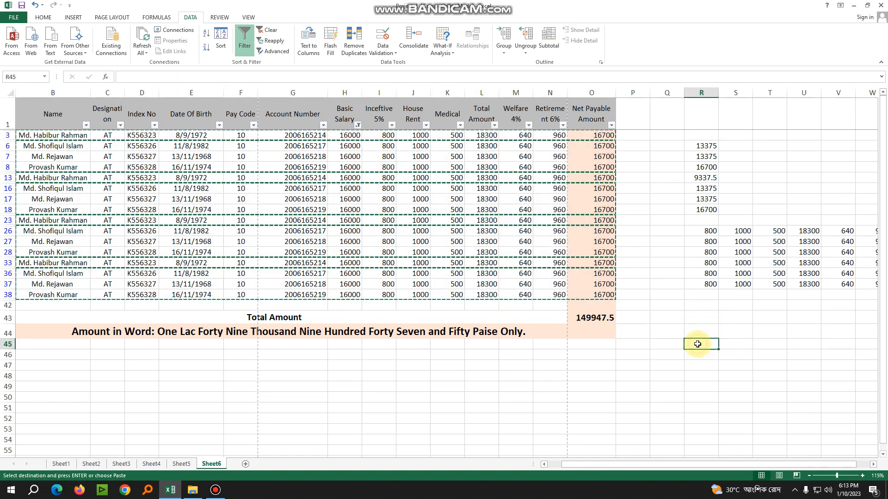
right_click(699, 345)
click(734, 212)
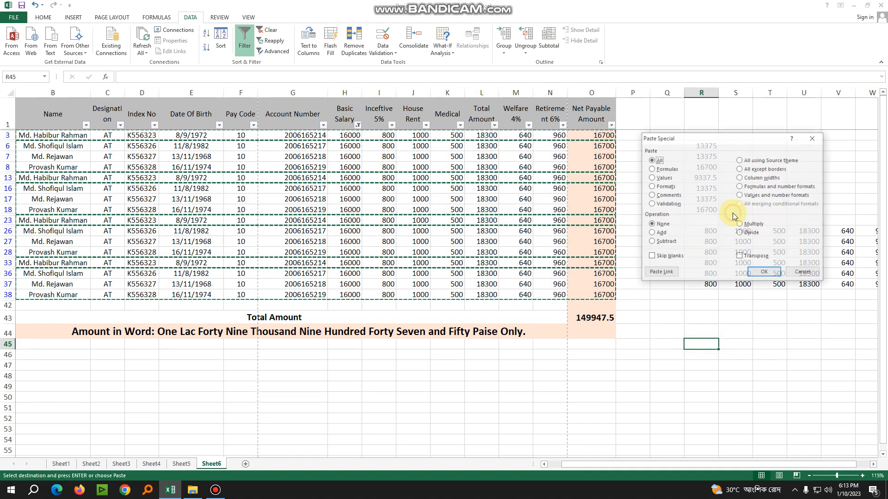
click(662, 178)
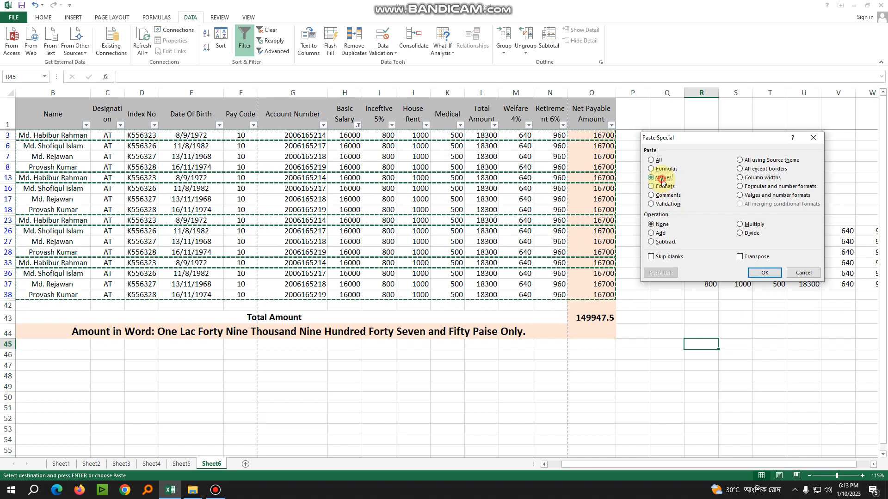
click(764, 273)
key(Escape)
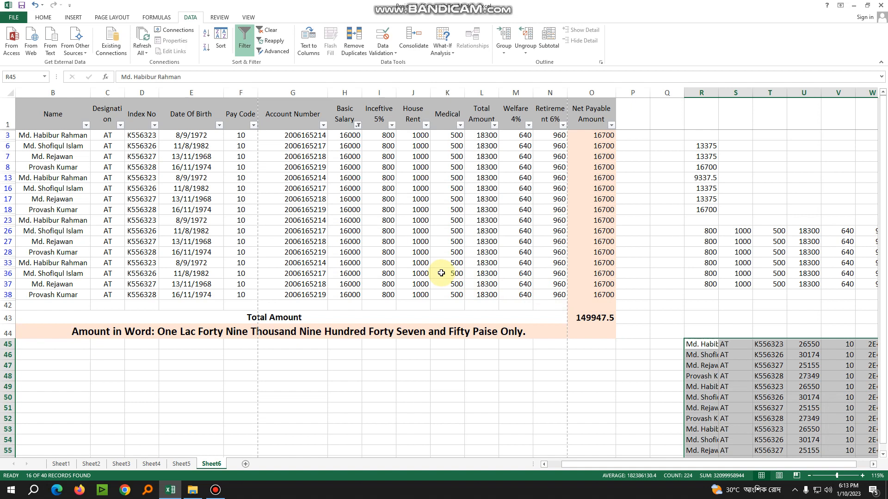
Widen column W so the pasted account numbers display in full, and review the remaining pasted columns
scroll(485, 287, down, 2)
drag(595, 467, 603, 466)
click(744, 345)
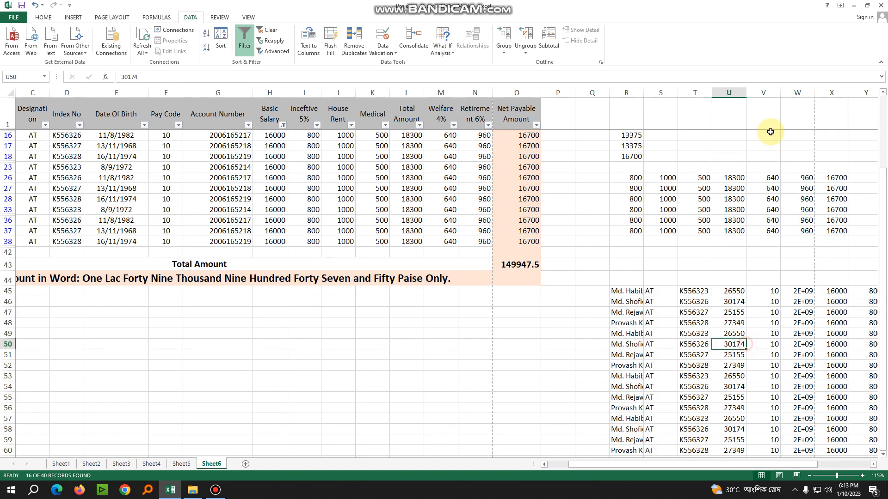
drag(812, 93, 832, 93)
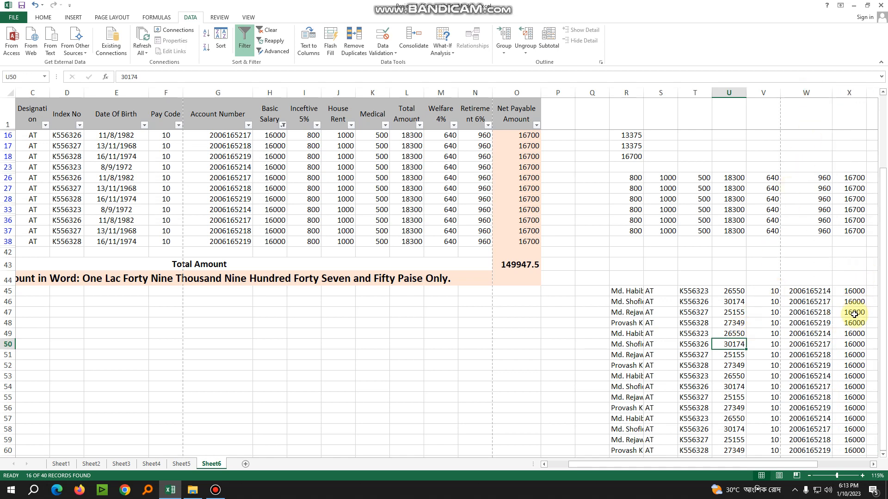
drag(735, 468, 829, 468)
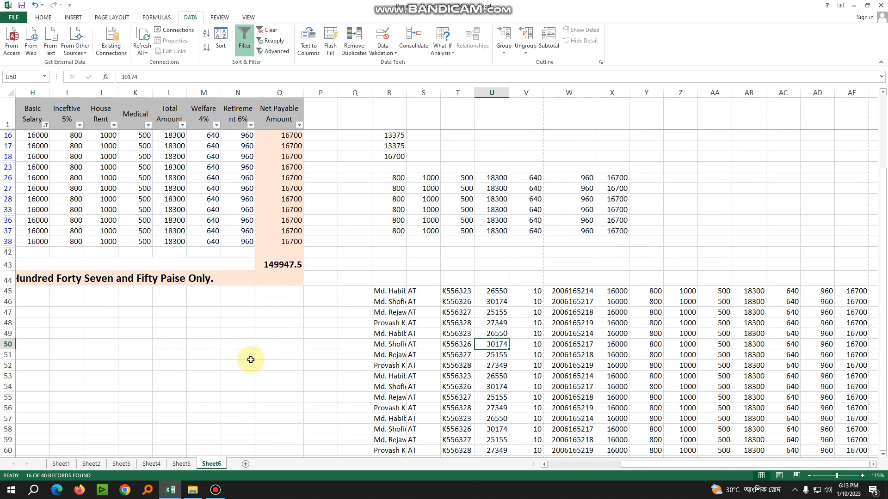
Include every value in the Basic Salary filter again and review the complete payroll list
drag(637, 468, 520, 467)
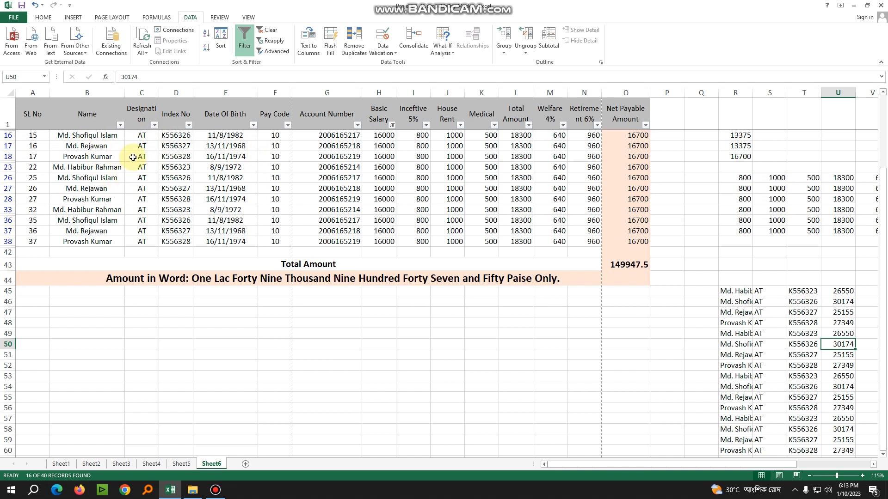
click(391, 125)
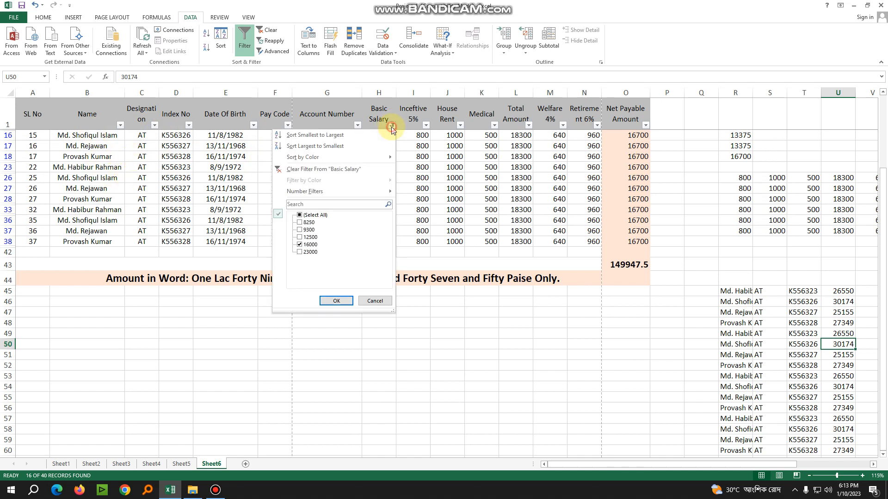
click(302, 224)
click(300, 252)
click(337, 301)
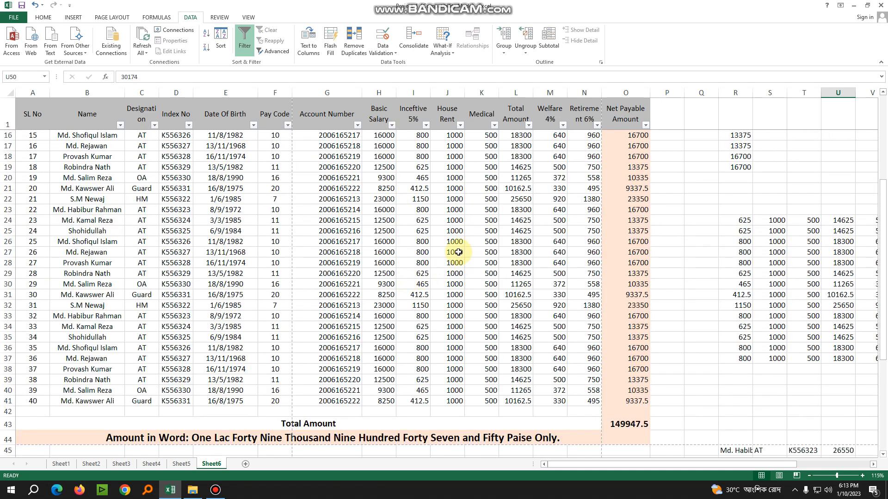
scroll(458, 252, up, 5)
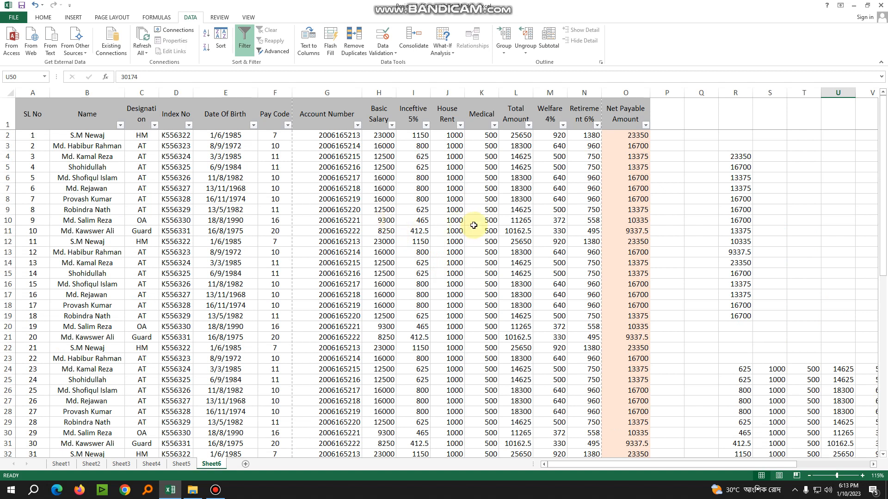
scroll(474, 225, down, 15)
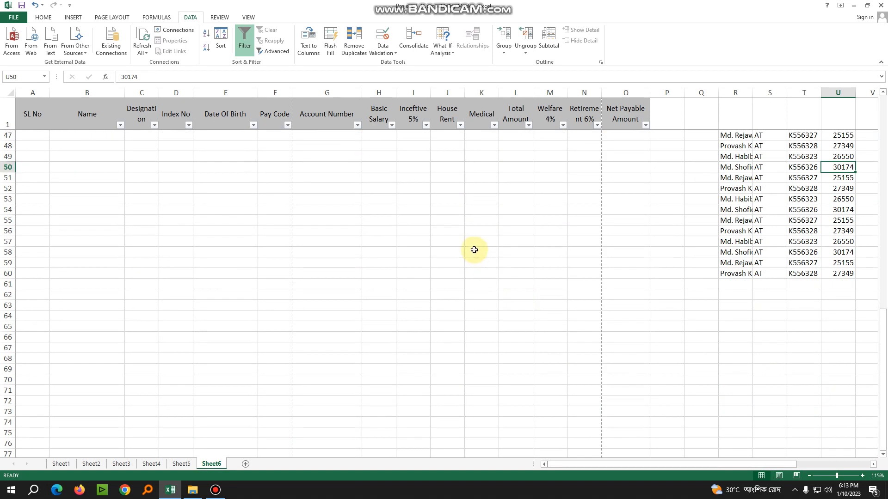
scroll(377, 252, up, 15)
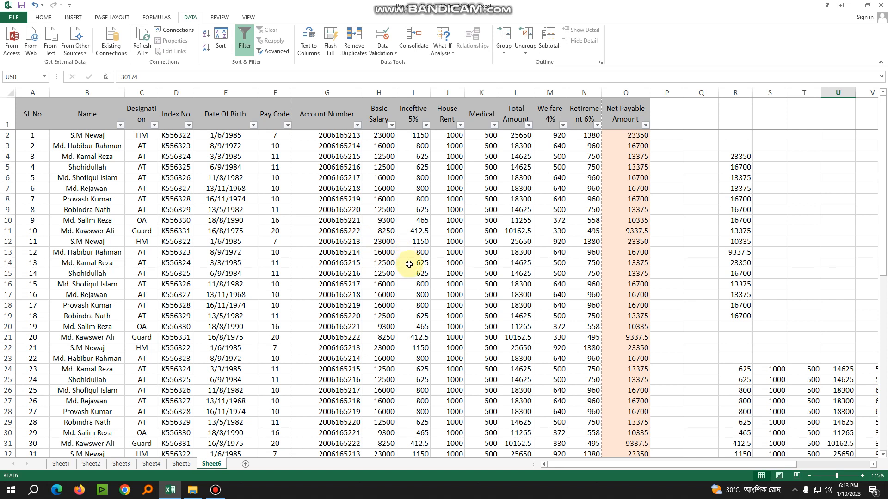
scroll(407, 222, down, 3)
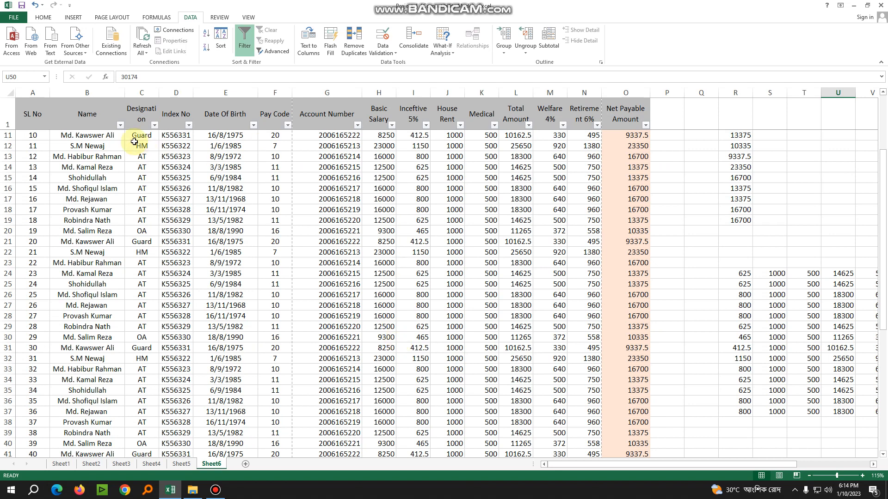
Apply filters to header cells A1:O1 and filter the Basic Salary column to show only rows with the value 9300
drag(24, 114, 619, 127)
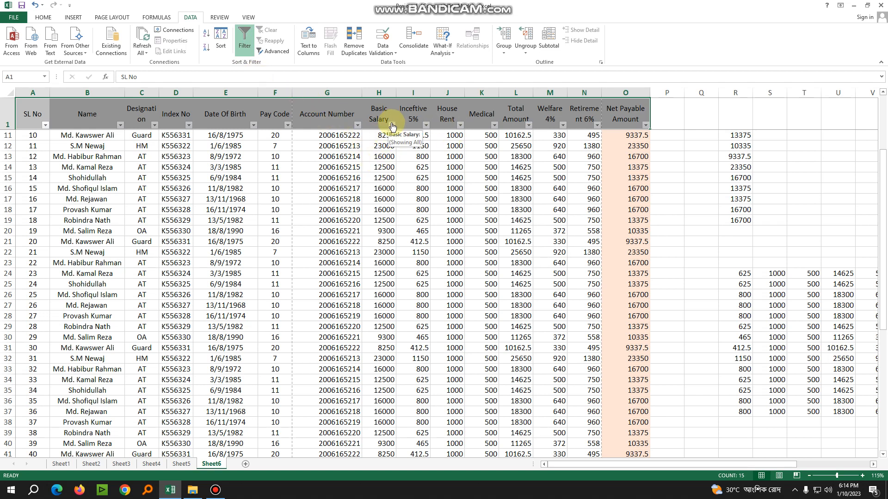
click(392, 125)
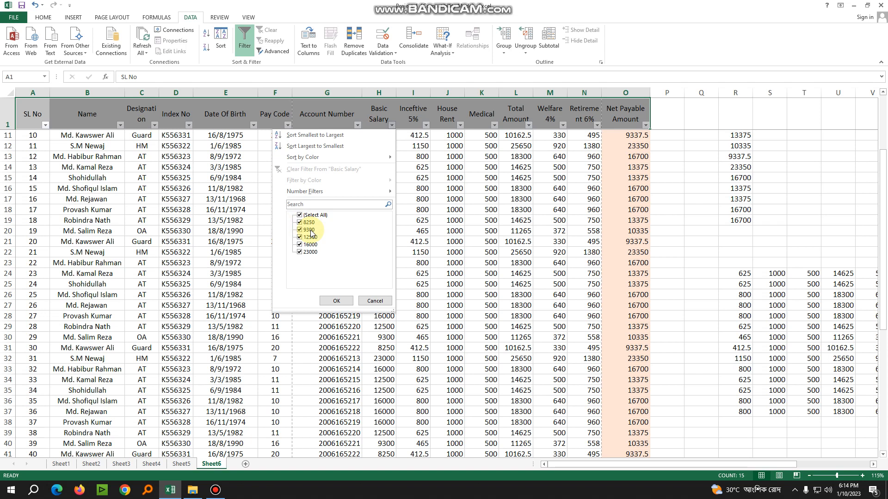
click(300, 223)
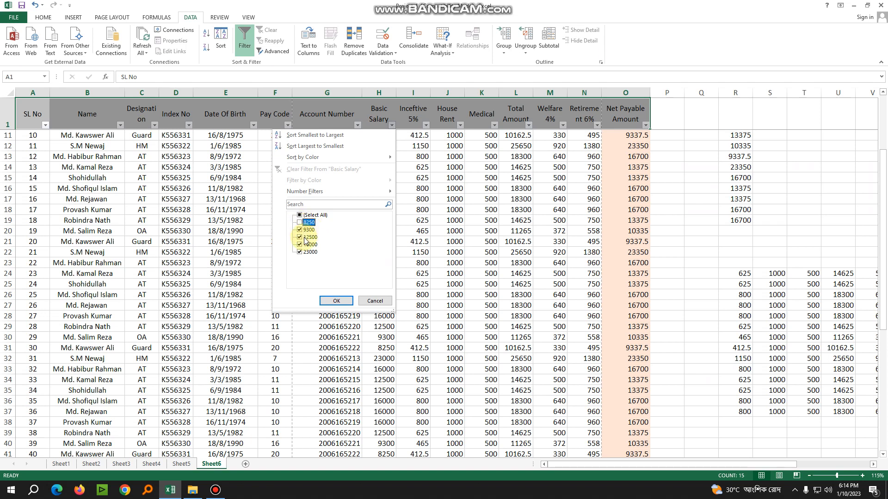
click(300, 238)
click(299, 252)
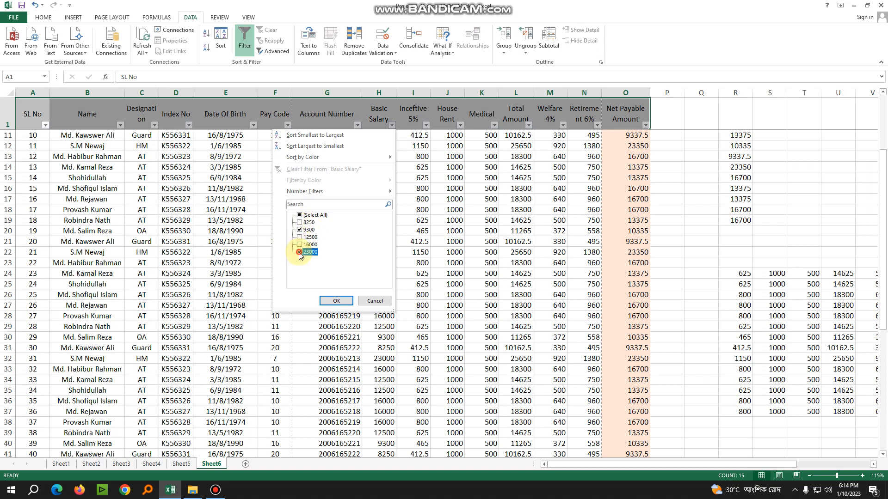
click(336, 301)
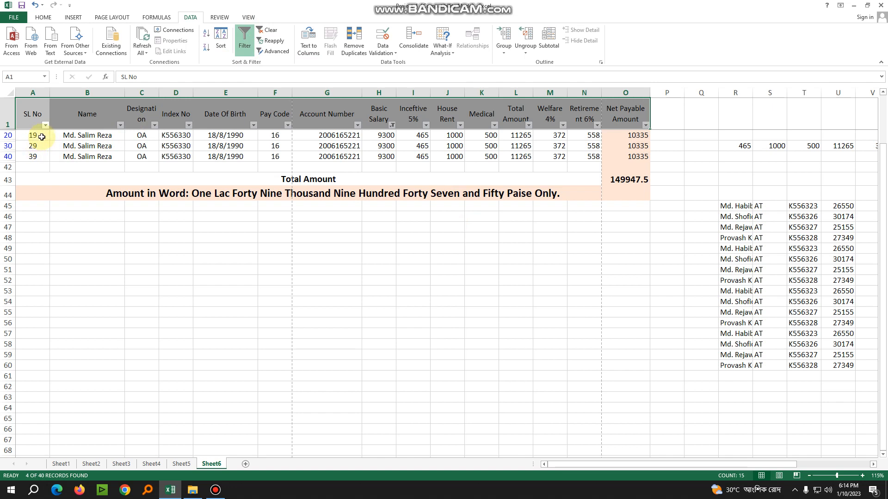
Copy the filtered payroll rows in A20:O40 and paste only their values at Q67 using Paste Special
drag(37, 135, 609, 157)
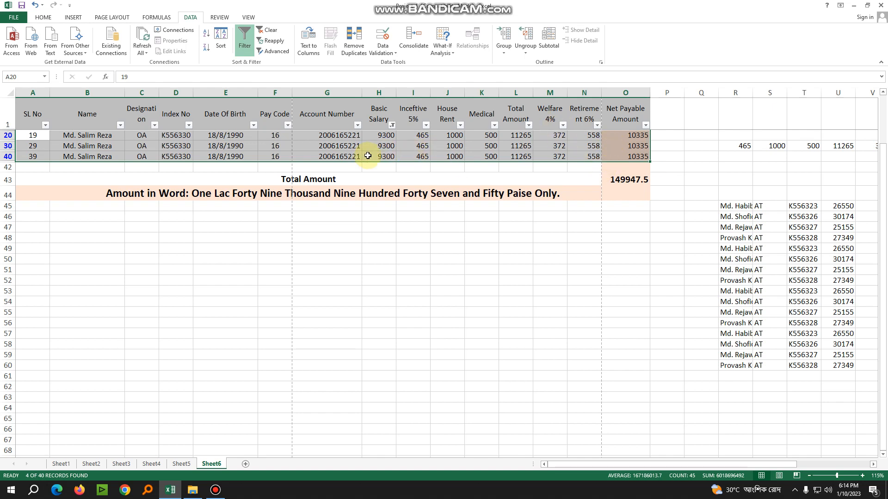
key(ctrl+c)
scroll(684, 301, down, 2)
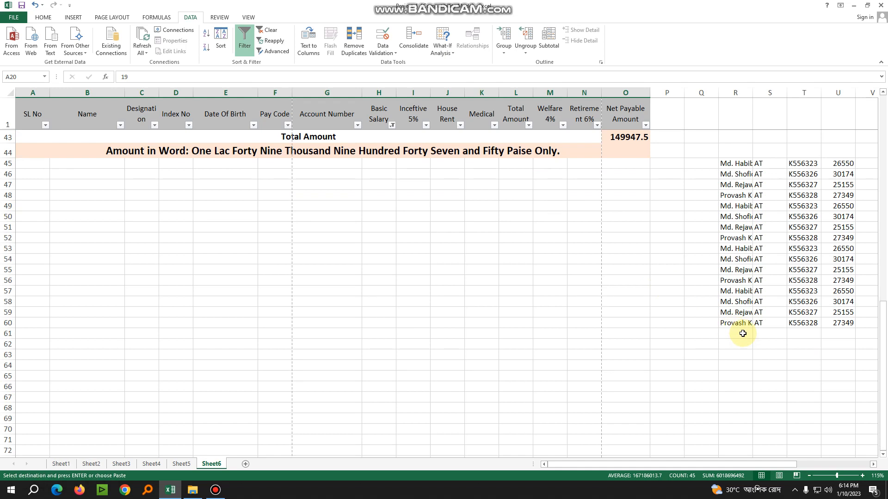
scroll(743, 333, down, 2)
scroll(737, 462, right, 1)
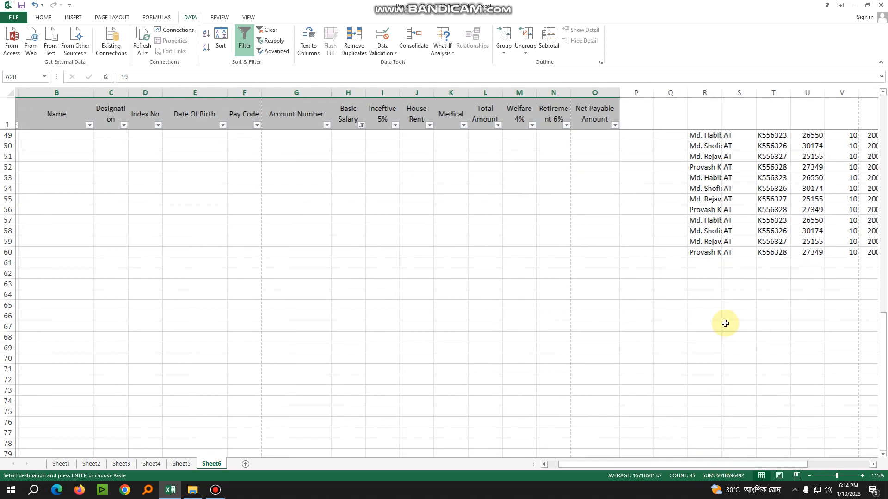
click(683, 327)
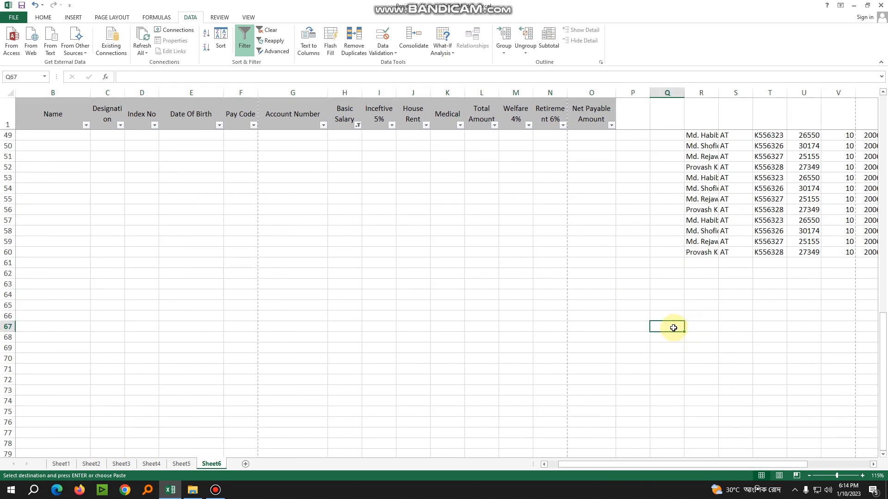
right_click(673, 327)
click(716, 199)
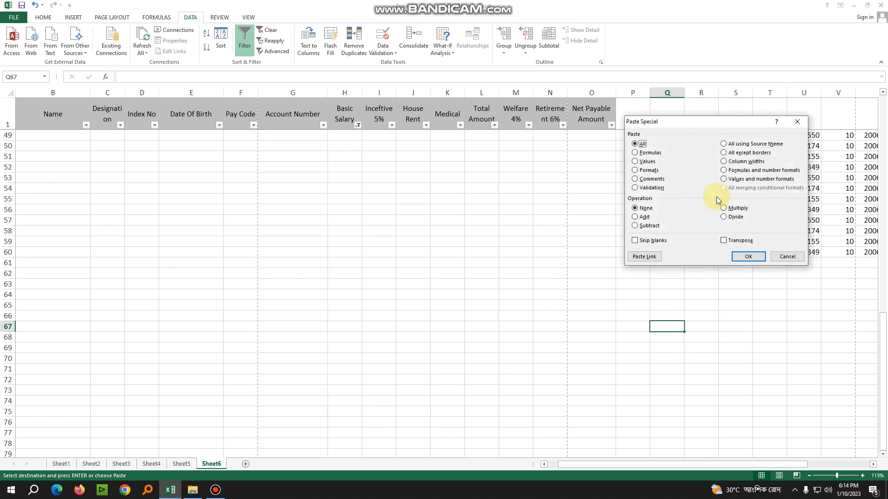
click(646, 162)
click(748, 257)
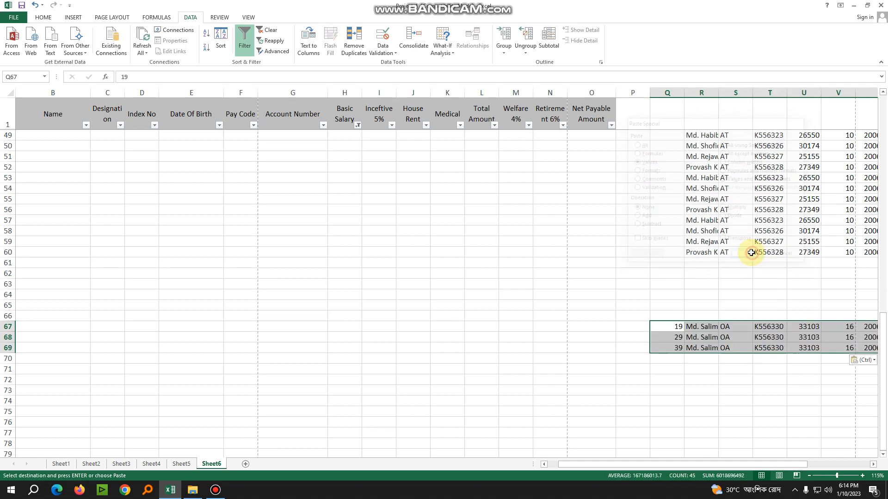
Compare the values pasted at Q67 with the filtered source rows across all columns, and clear the copy marquee
scroll(412, 184, up, 3)
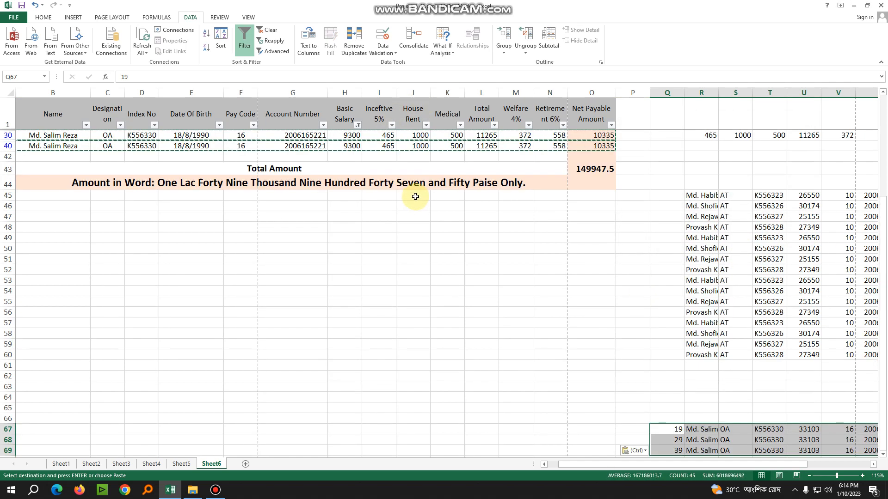
scroll(507, 243, up, 1)
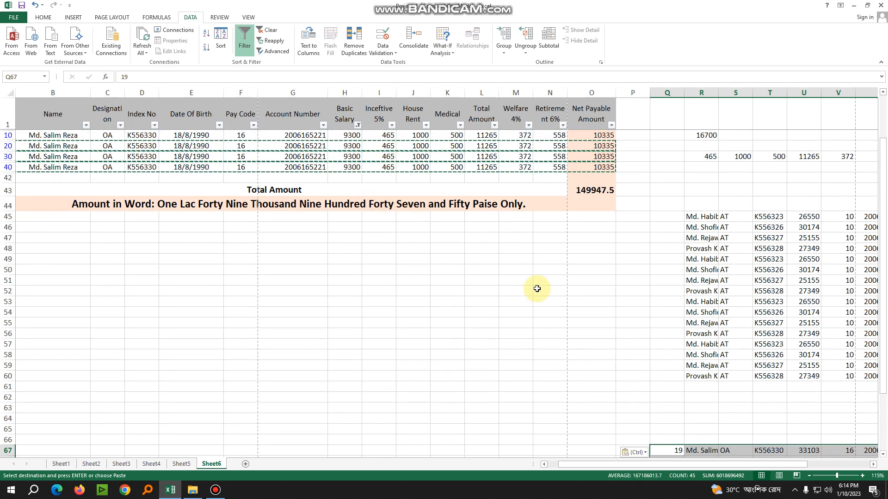
scroll(600, 401, down, 1)
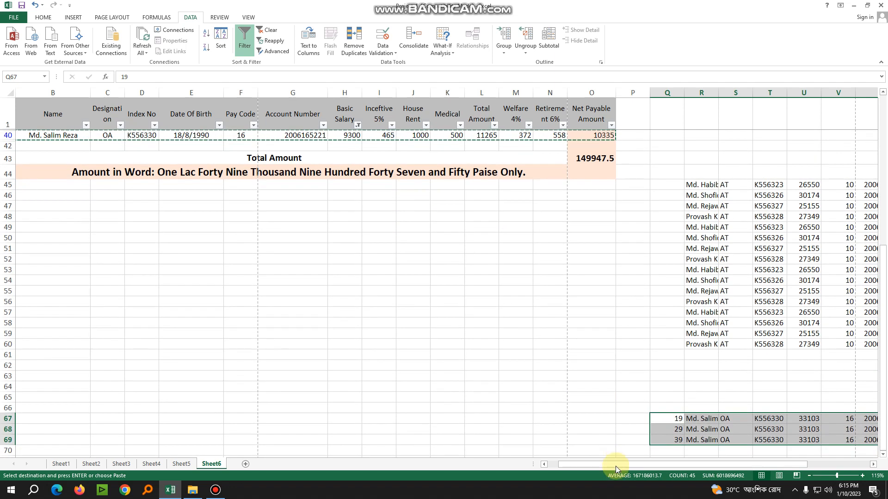
drag(619, 465, 777, 468)
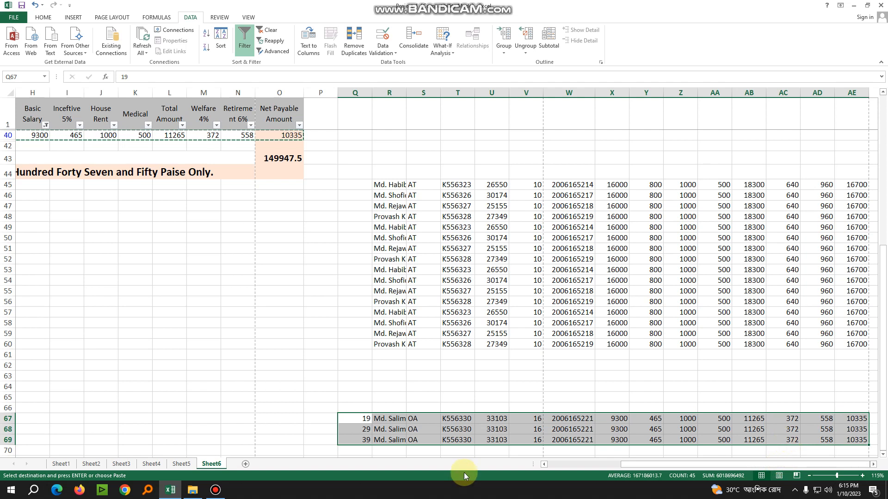
drag(628, 464, 495, 459)
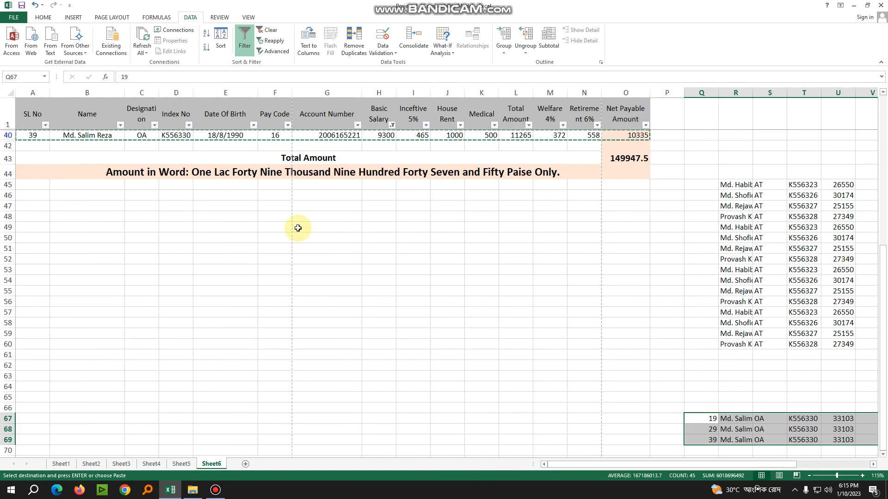
scroll(293, 194, up, 1)
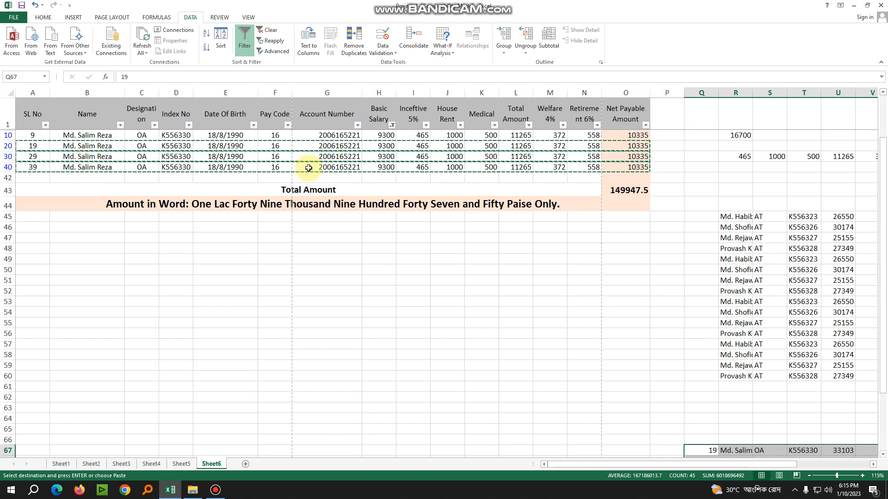
key(Escape)
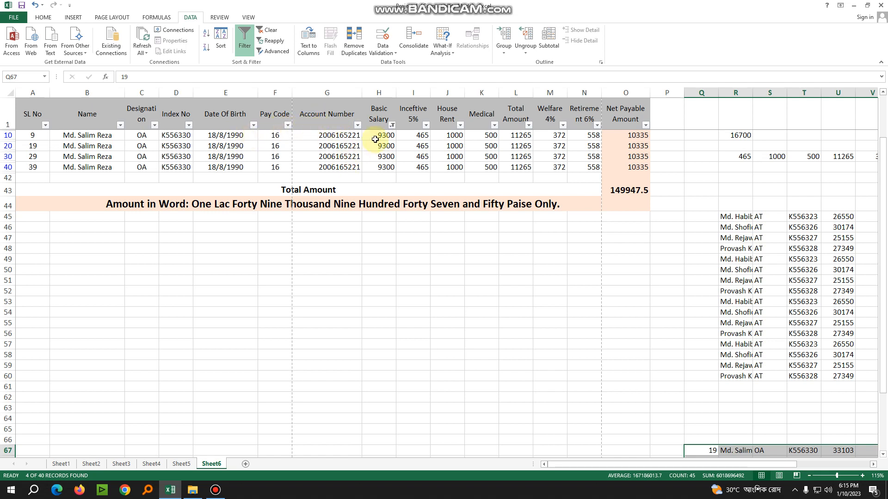
Reselect the values 8250, 12500, 16000 and 23000 in the Basic Salary filter, and review the payroll and pasted rows
click(393, 127)
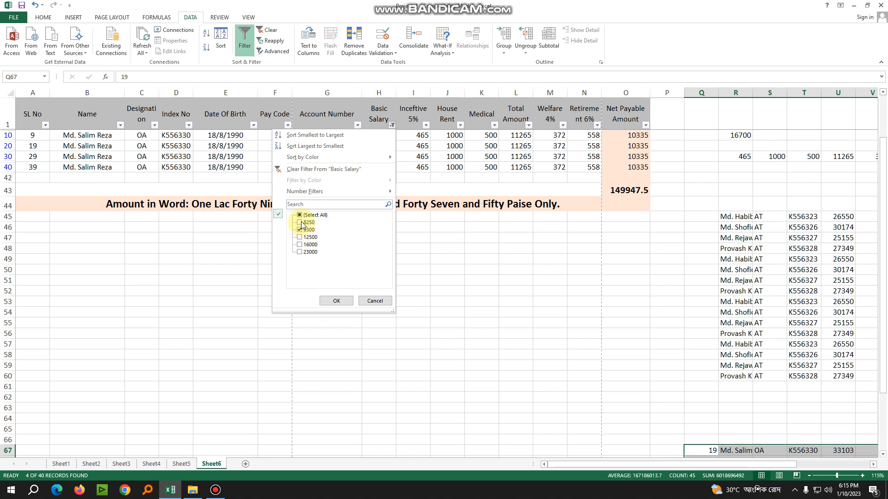
click(299, 238)
click(300, 244)
click(299, 252)
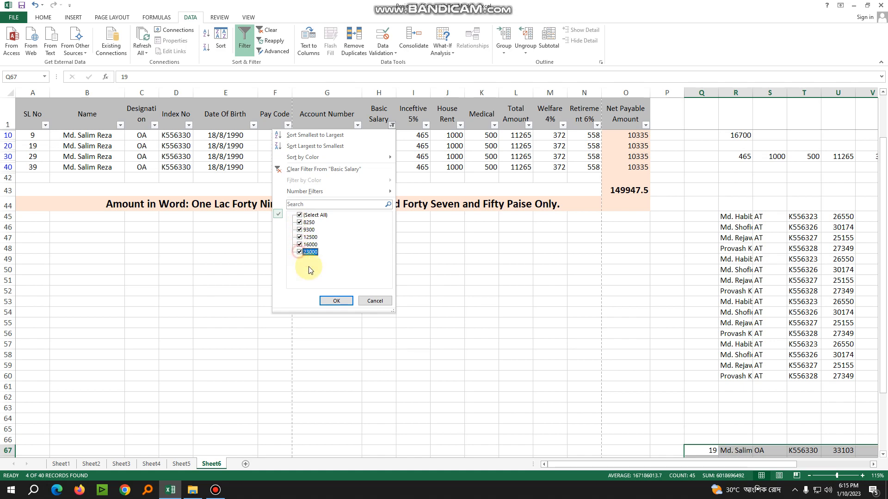
click(334, 301)
scroll(382, 292, down, 9)
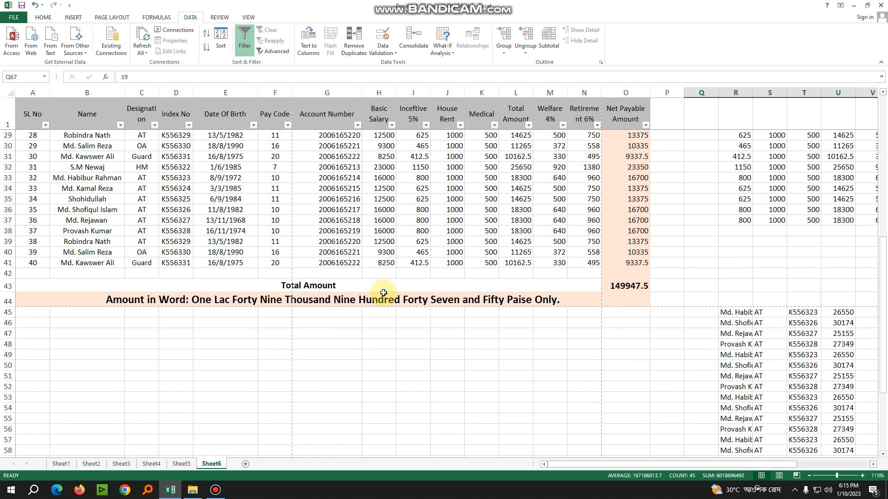
scroll(383, 291, up, 6)
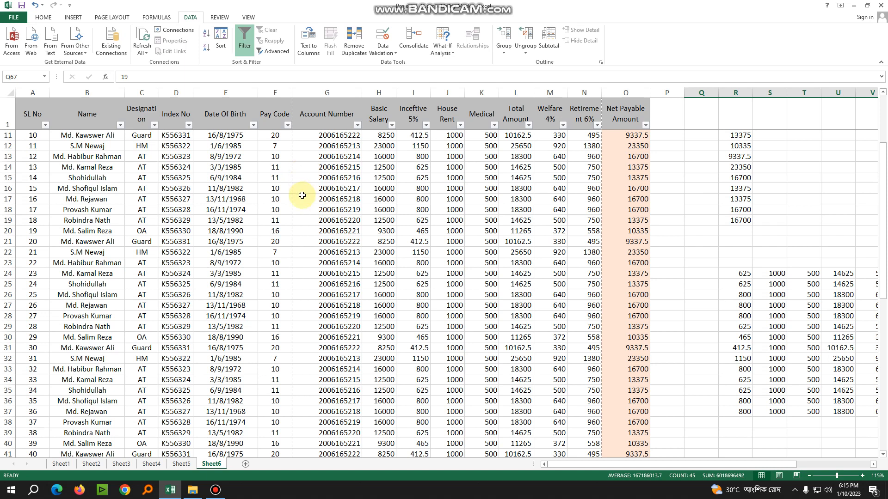
scroll(302, 194, down, 7)
scroll(791, 352, down, 4)
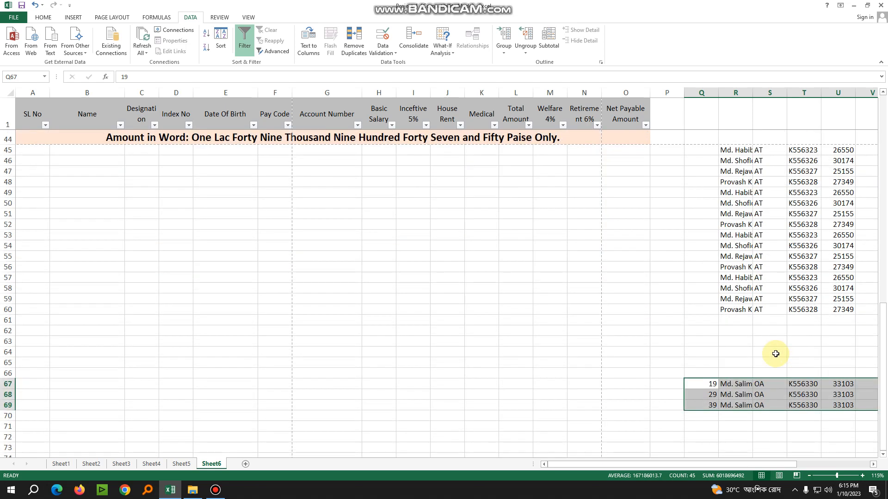
scroll(772, 351, up, 6)
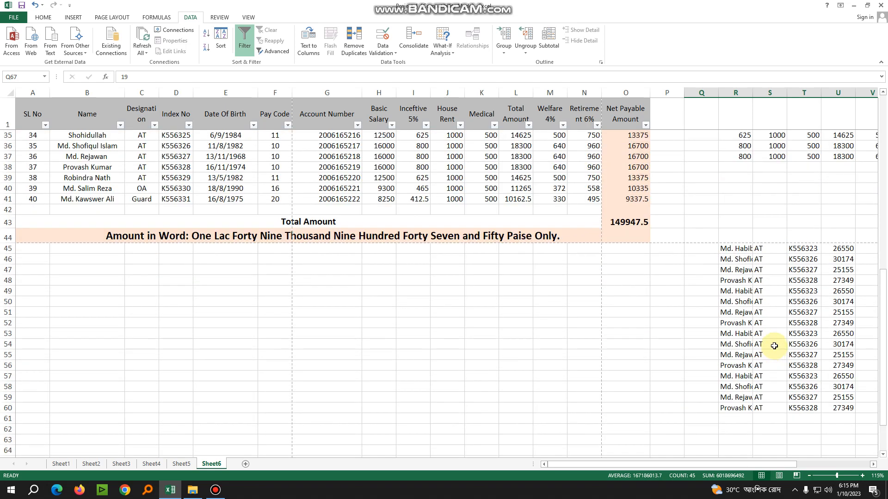
scroll(460, 295, up, 8)
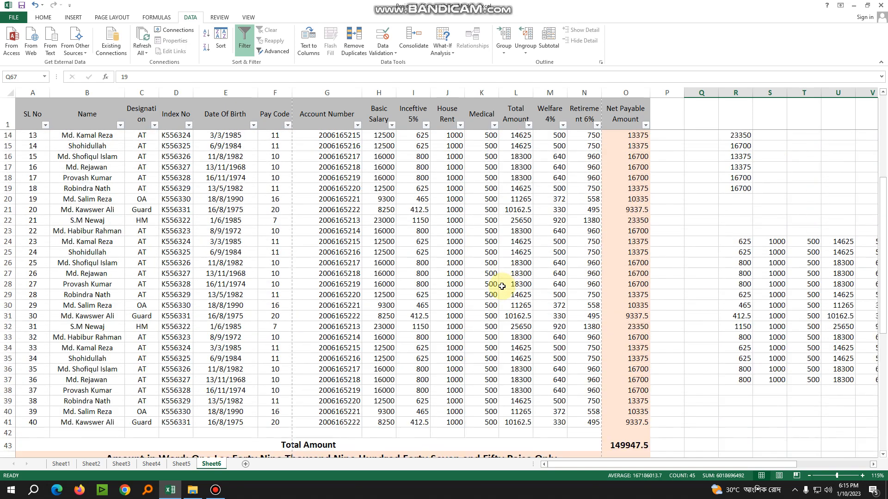